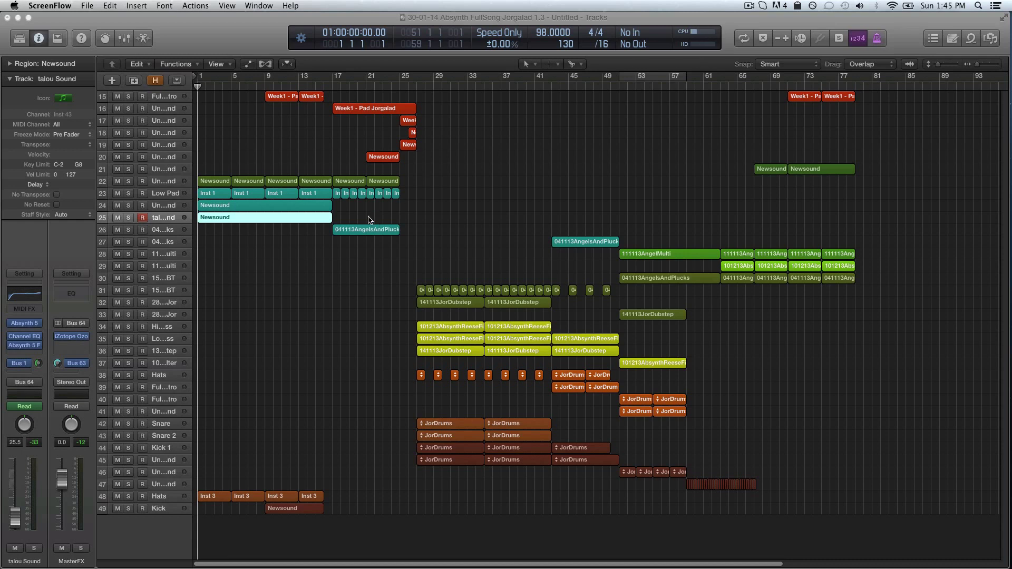
# Step: Show the tracks' automation curves in Logic Pro X and start playback from the beginning
pyautogui.click(129, 221)
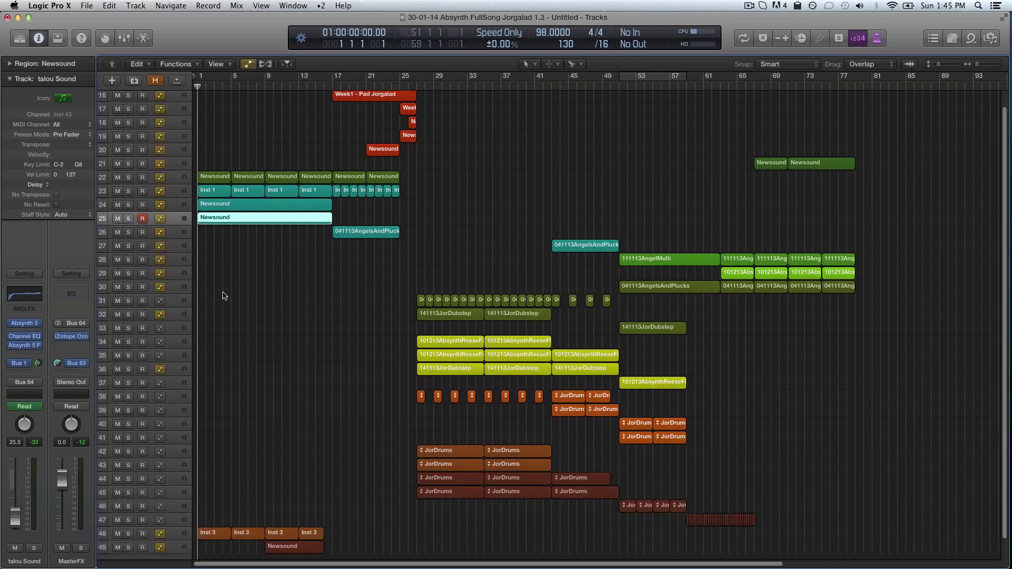
pyautogui.press('a')
pyautogui.press('space')
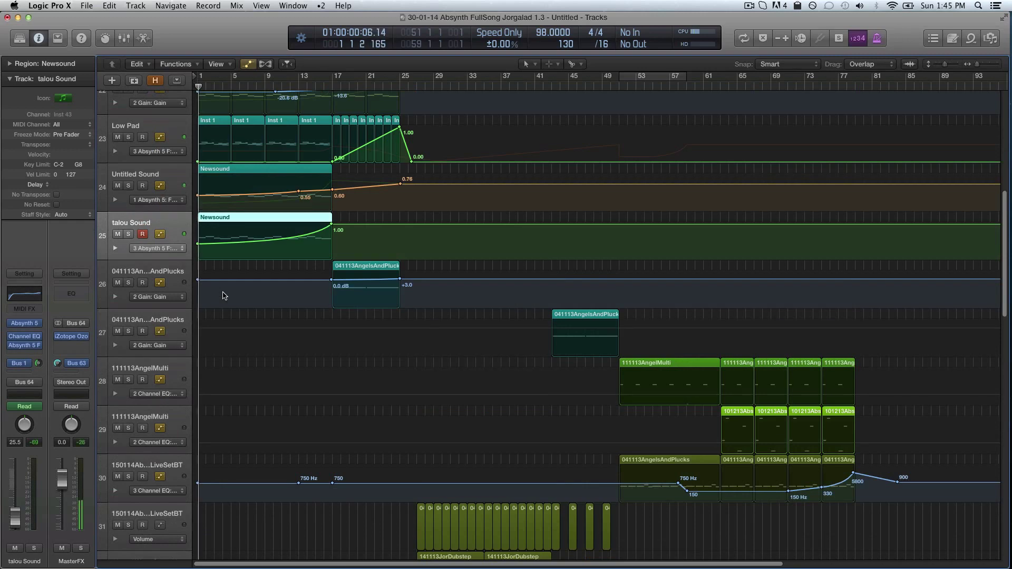
# Step: Browse talou Sound's Absynth 5 effect views (envelopes, routing, performance), then close it
pyautogui.click(26, 345)
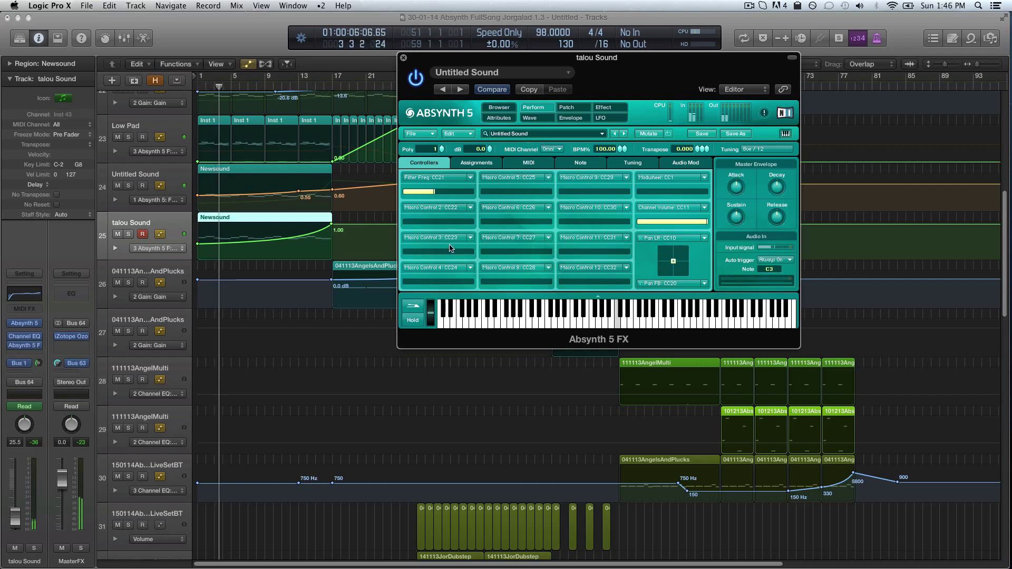
pyautogui.click(562, 120)
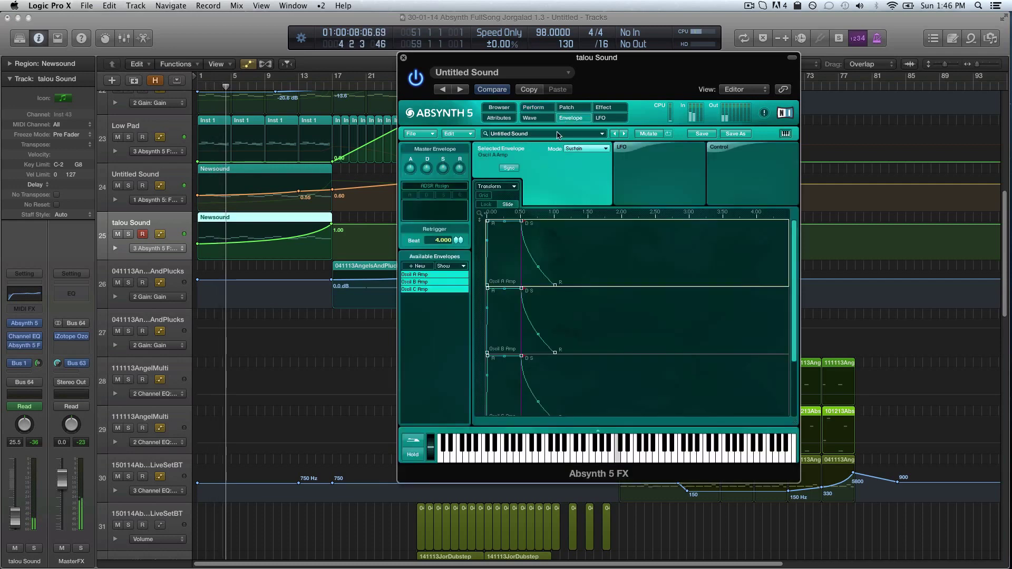
pyautogui.click(566, 108)
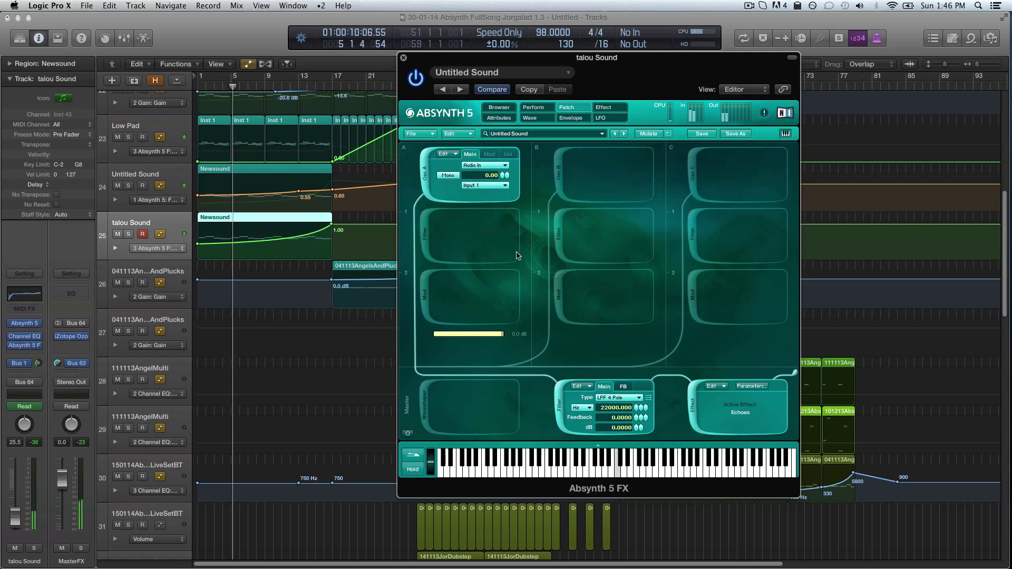
pyautogui.click(545, 109)
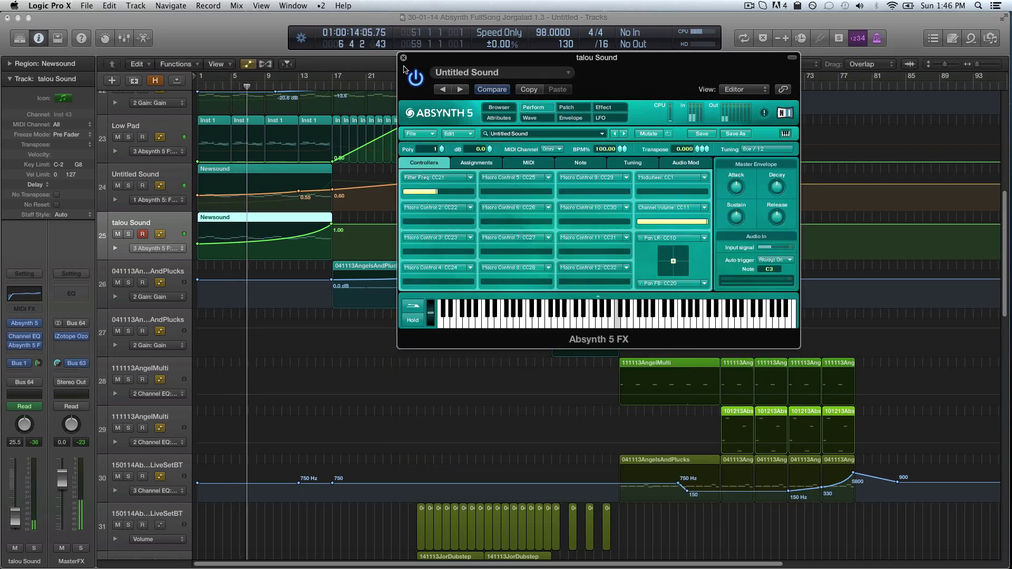
pyautogui.press('v')
# Step: Solo talou Sound, lower its volume to 19.5, zoom out, and open its Absynth 5 instrument
pyautogui.click(128, 234)
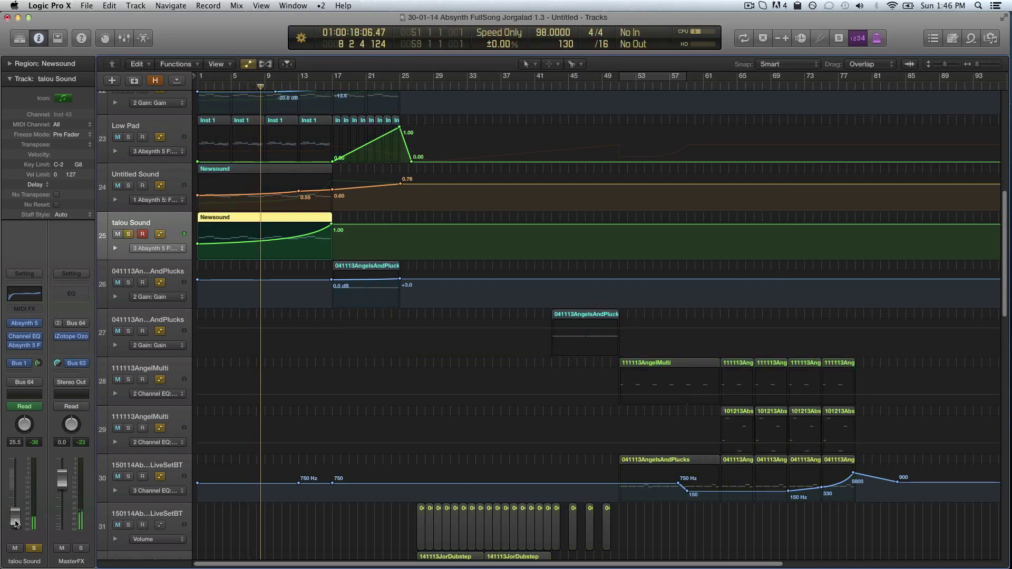
pyautogui.moveTo(13, 519)
pyautogui.mouseDown()
pyautogui.moveTo(15, 507)
pyautogui.moveTo(16, 518)
pyautogui.mouseUp()
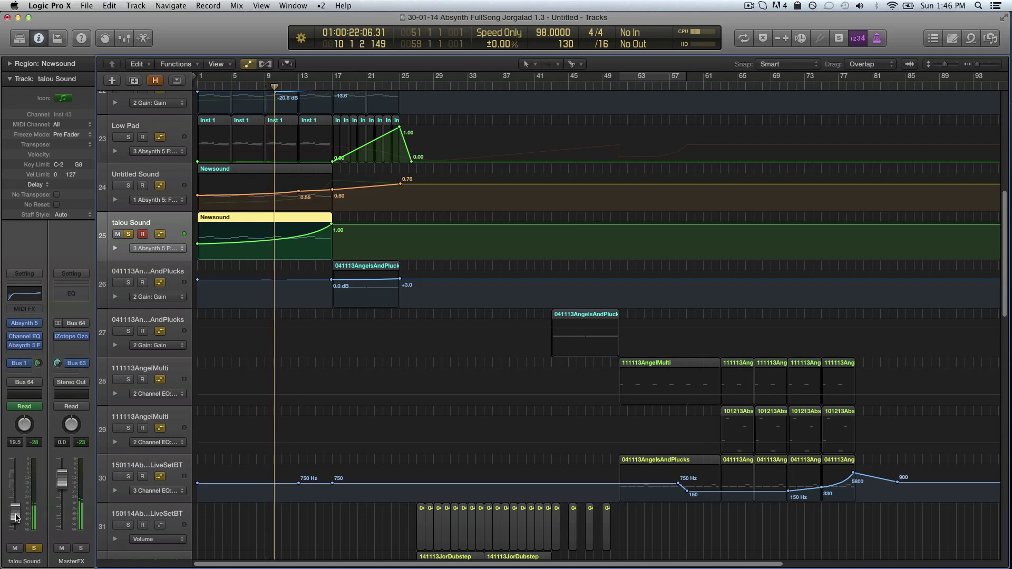
pyautogui.press('z')
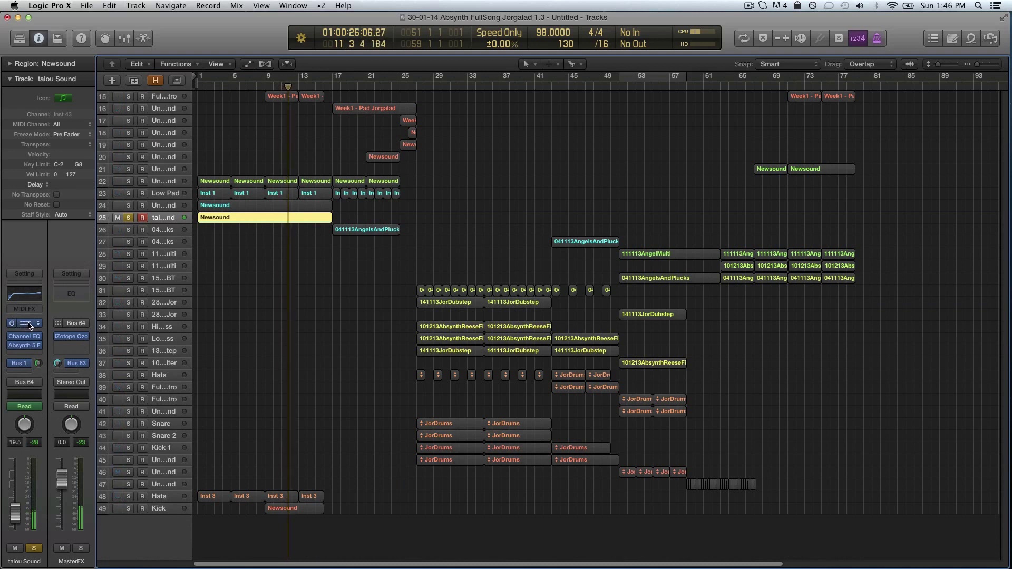
pyautogui.click(24, 345)
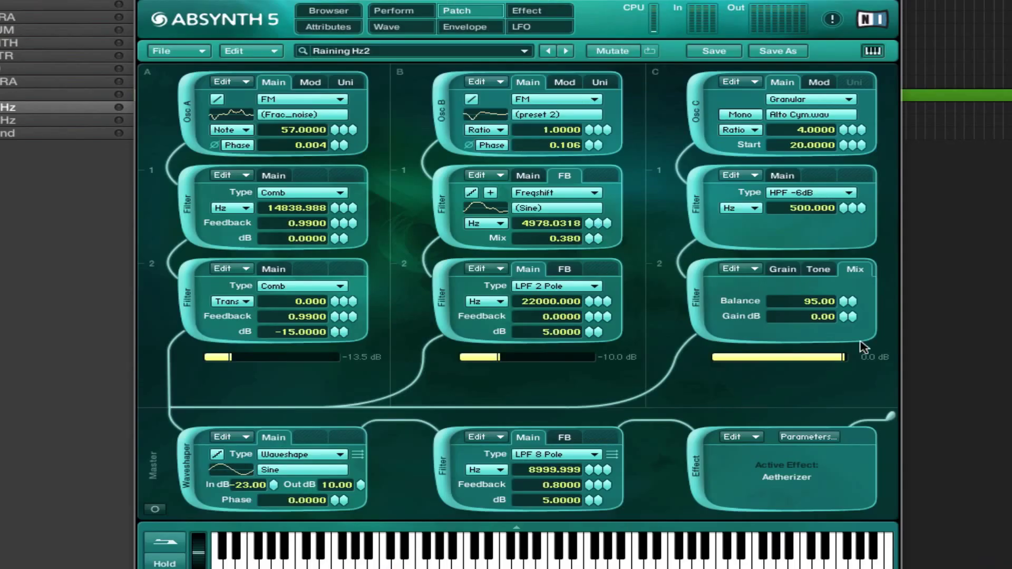
# Step: Switch off the master Aetherizer, filter and waveshaper, and toggle channel C off
pyautogui.click(696, 463)
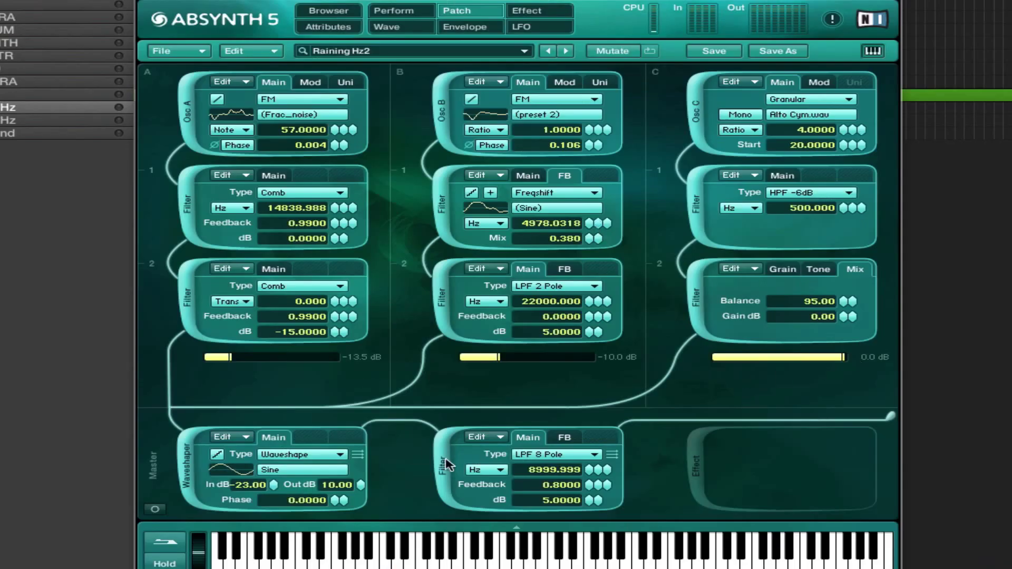
pyautogui.click(445, 466)
pyautogui.click(187, 471)
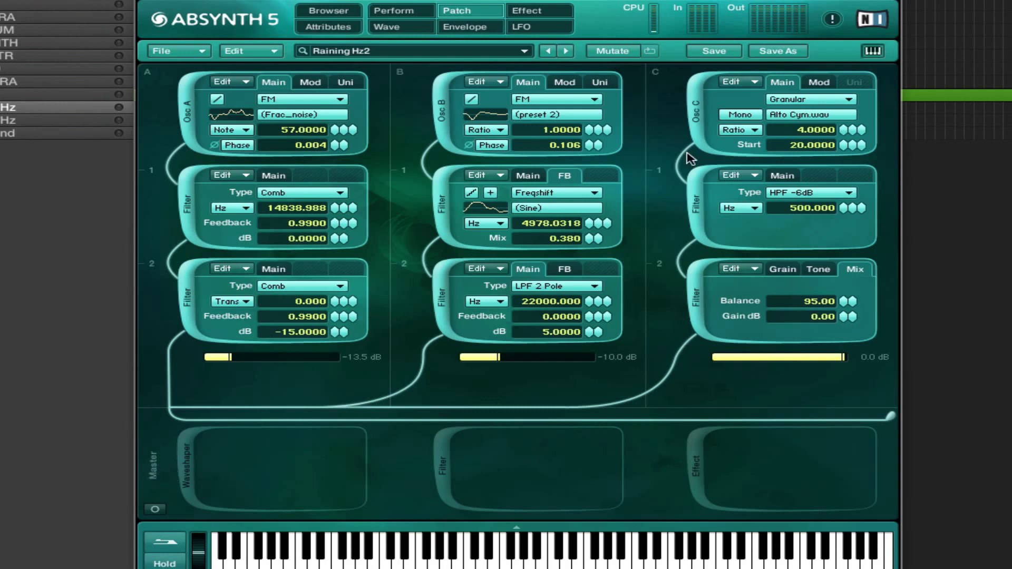
pyautogui.click(690, 92)
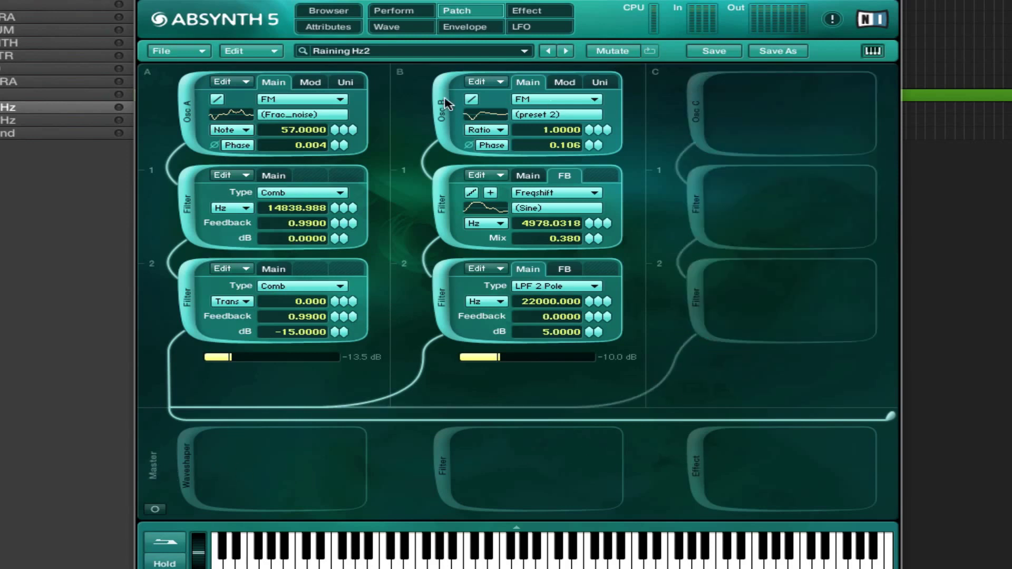
pyautogui.click(695, 109)
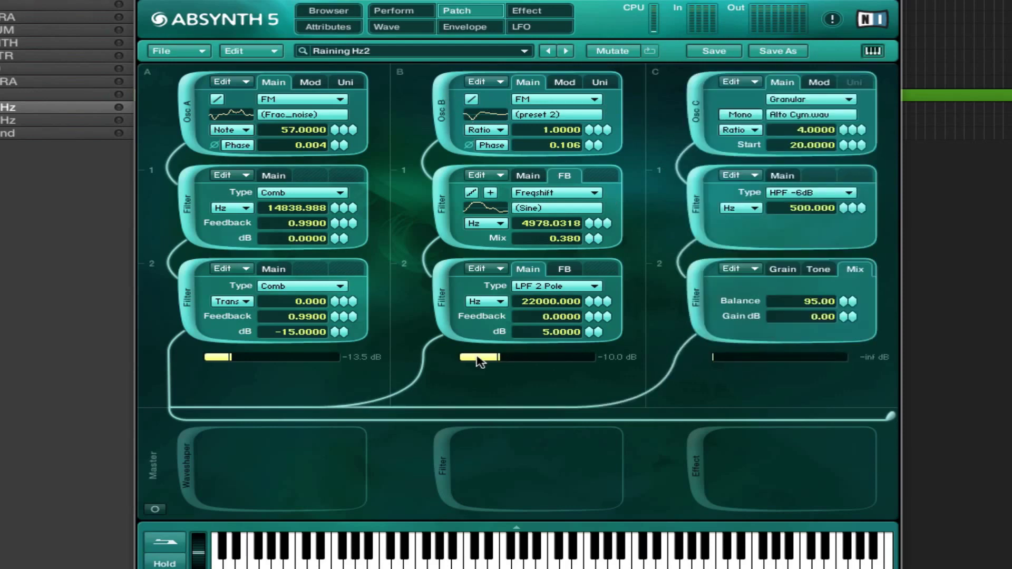
pyautogui.click(695, 119)
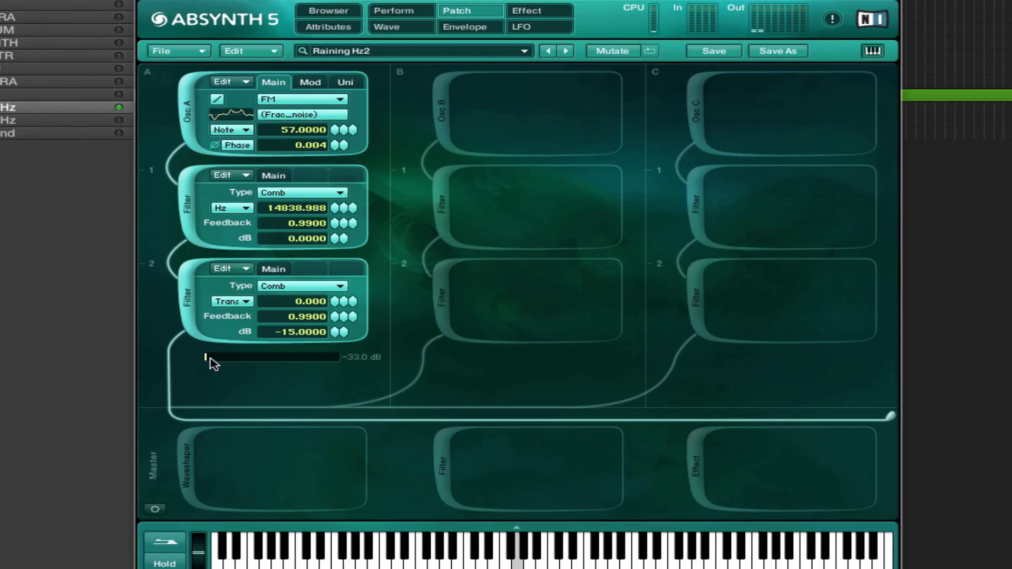
# Step: Adjust channel levels, switch channels A and B off, and bring channel C up to -17.5 dB
pyautogui.moveTo(215, 362); pyautogui.dragTo(230, 359)
pyautogui.moveTo(232, 363); pyautogui.dragTo(236, 364)
pyautogui.click(187, 108)
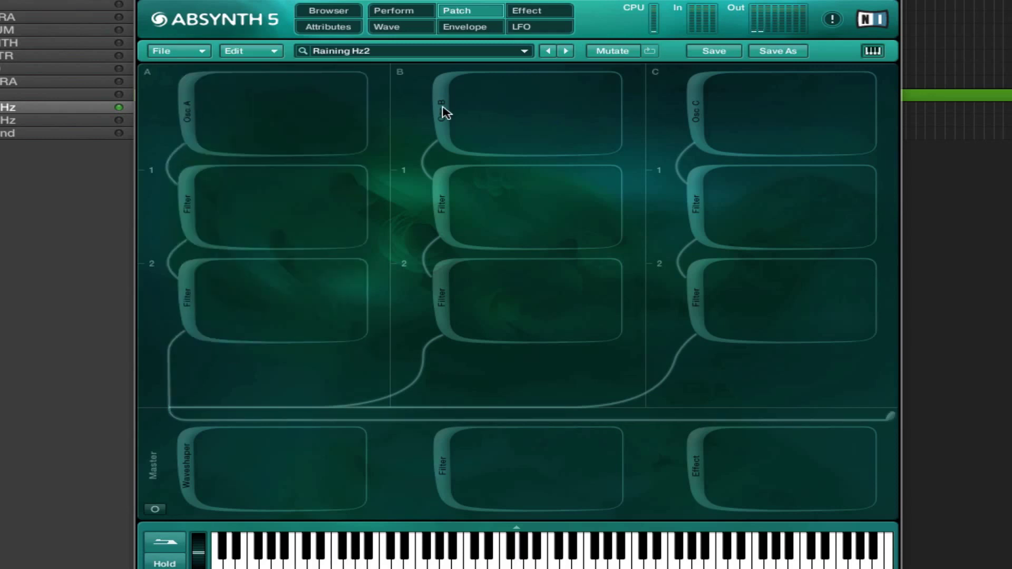
pyautogui.click(444, 108)
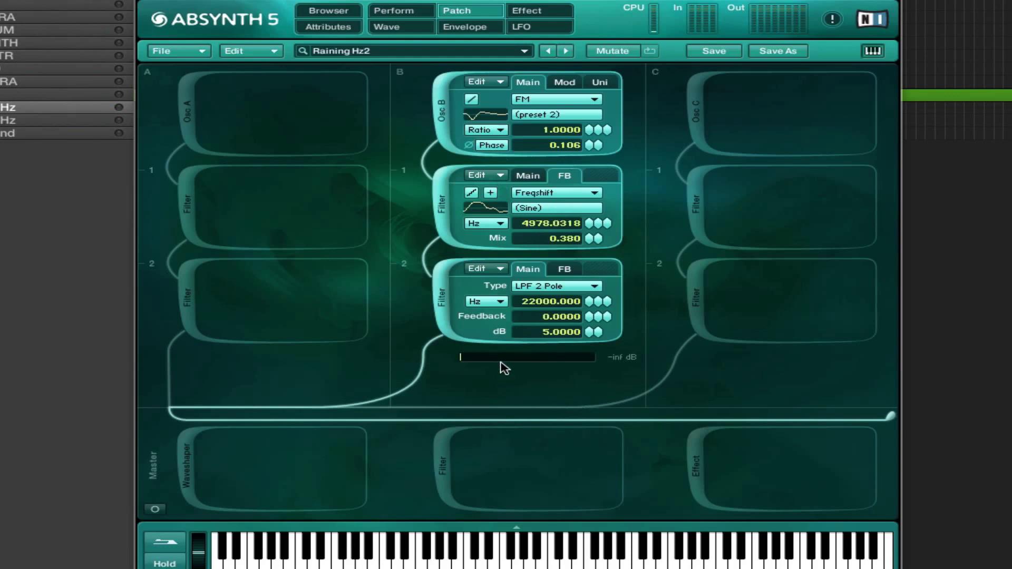
pyautogui.moveTo(469, 364); pyautogui.dragTo(542, 372)
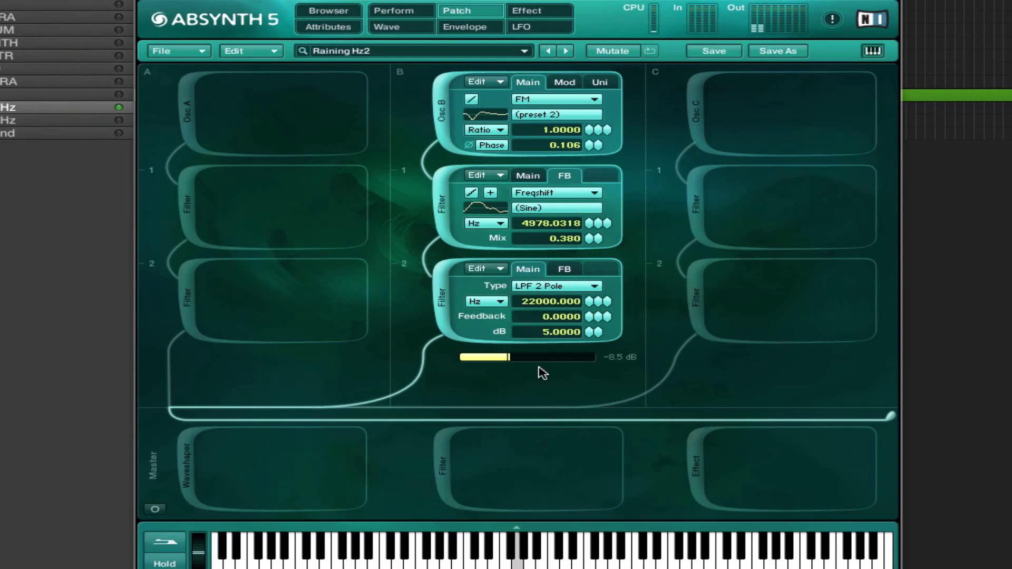
pyautogui.moveTo(541, 372); pyautogui.dragTo(420, 361)
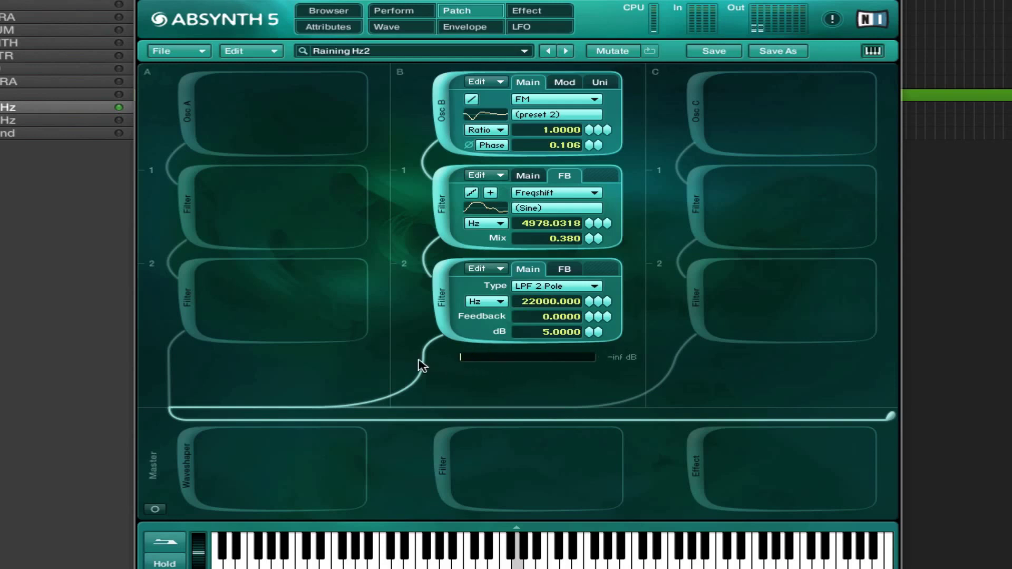
pyautogui.click(439, 112)
pyautogui.click(692, 114)
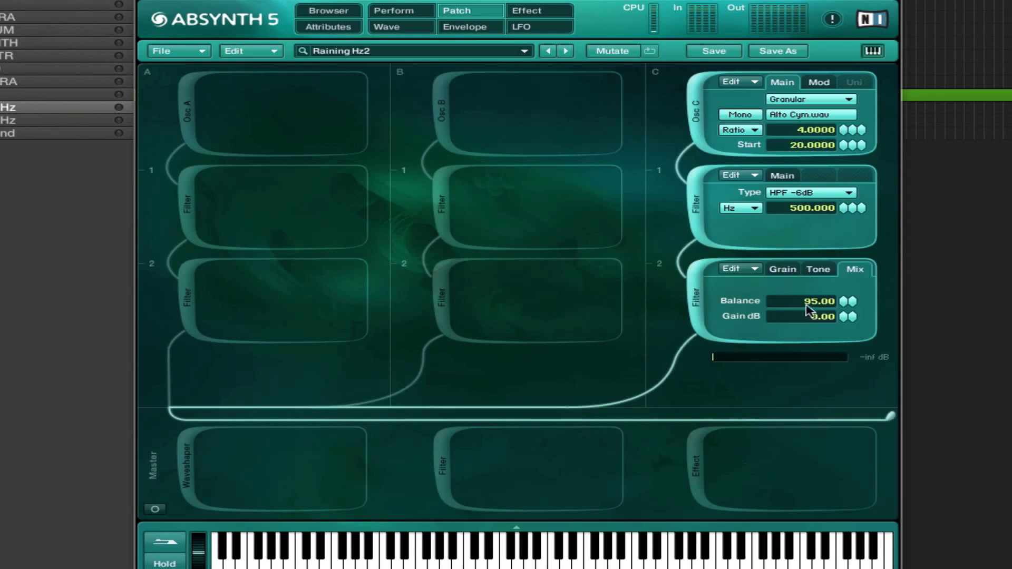
pyautogui.moveTo(714, 357); pyautogui.dragTo(734, 366)
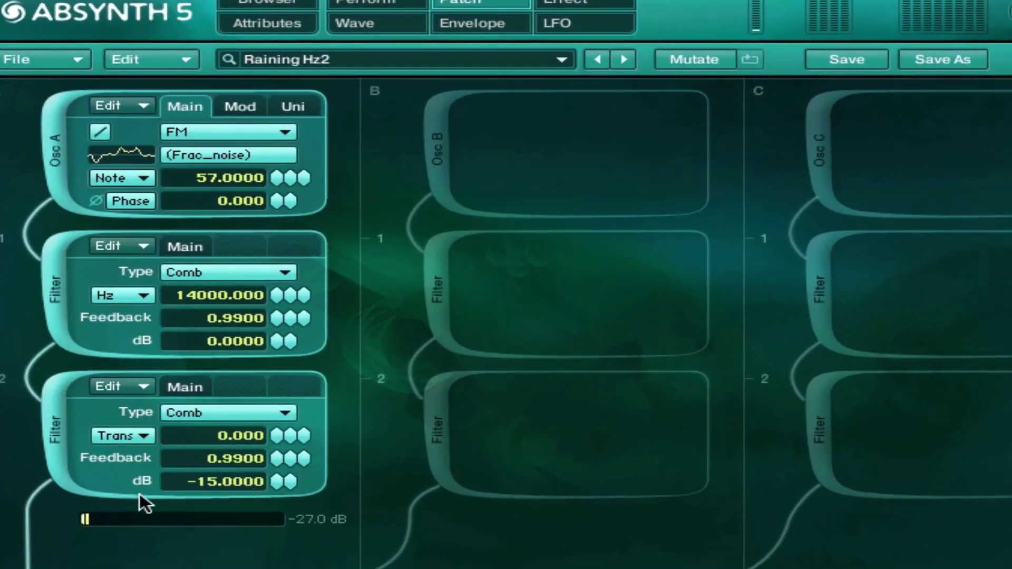
# Step: Bypass both channel A filters and view Osc A's modulation settings
pyautogui.click(58, 432)
pyautogui.click(53, 297)
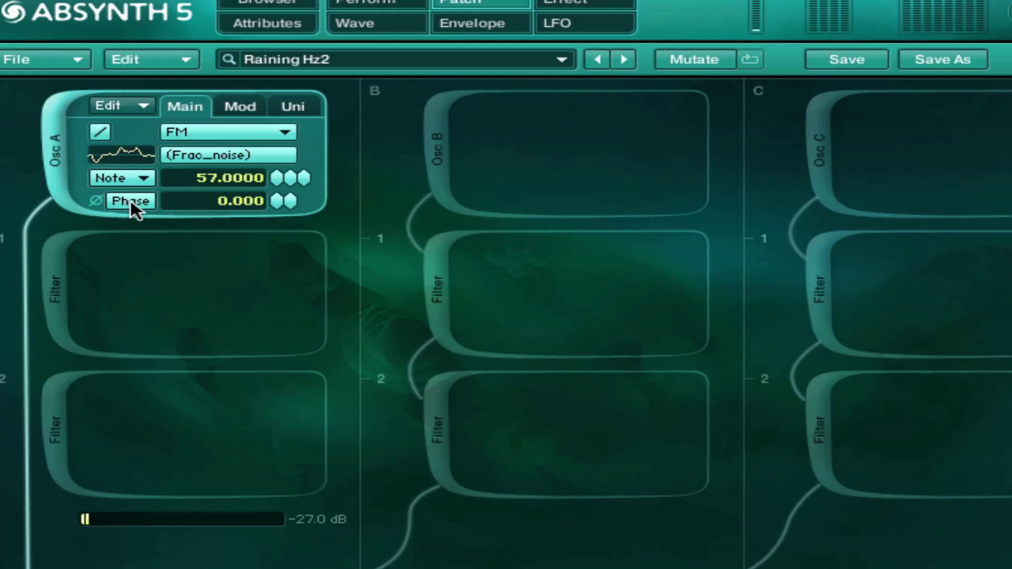
pyautogui.click(245, 104)
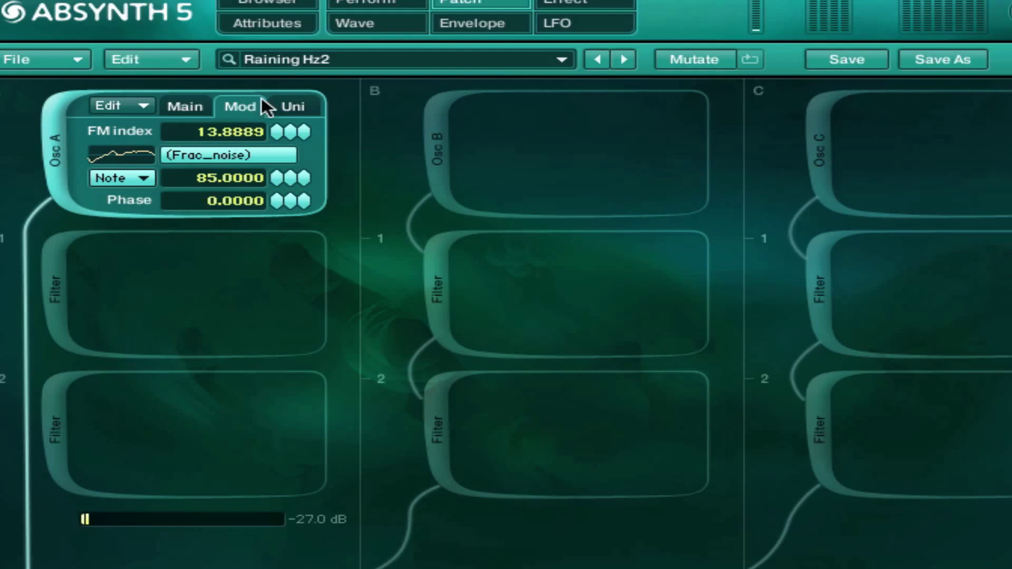
# Step: Try 8 unison voices and a transpose spread on Osc A, then reset to 1 voice and 0
pyautogui.click(302, 107)
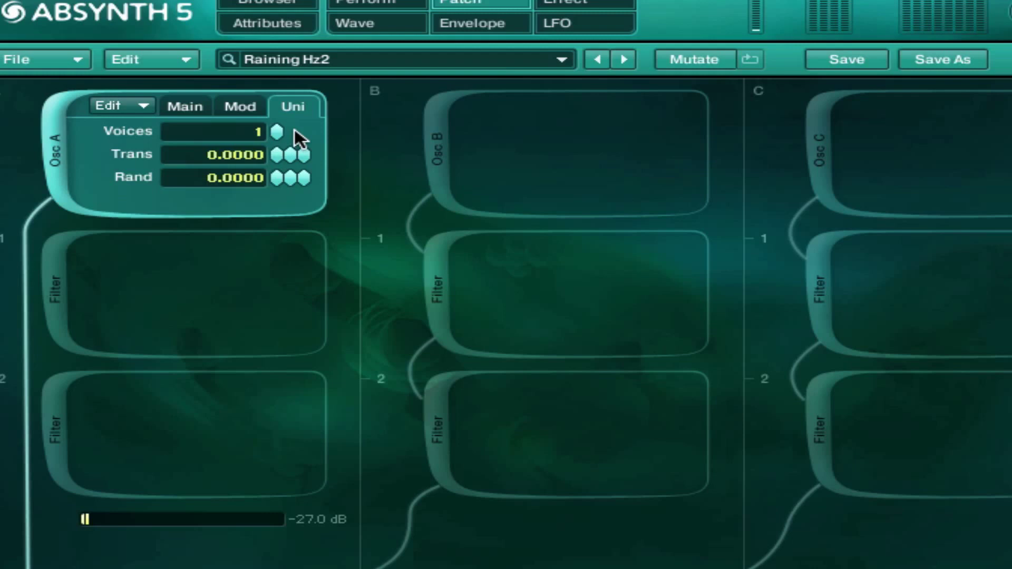
pyautogui.moveTo(276, 131); pyautogui.dragTo(279, 40)
pyautogui.moveTo(294, 154)
pyautogui.mouseDown()
pyautogui.moveTo(298, 106)
pyautogui.moveTo(296, 146)
pyautogui.mouseUp()
pyautogui.click(290, 154)
pyautogui.click(276, 131)
pyautogui.click(199, 104)
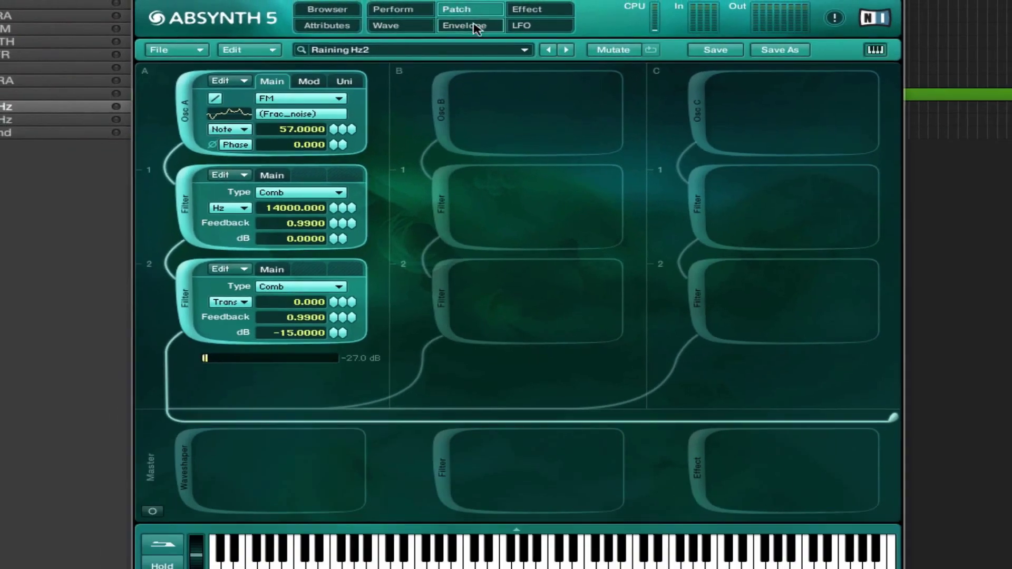
# Step: Set the Oscil A Amp envelope to Loop, then Sustain, and display the Filter A1 Freq envelope
pyautogui.click(472, 23)
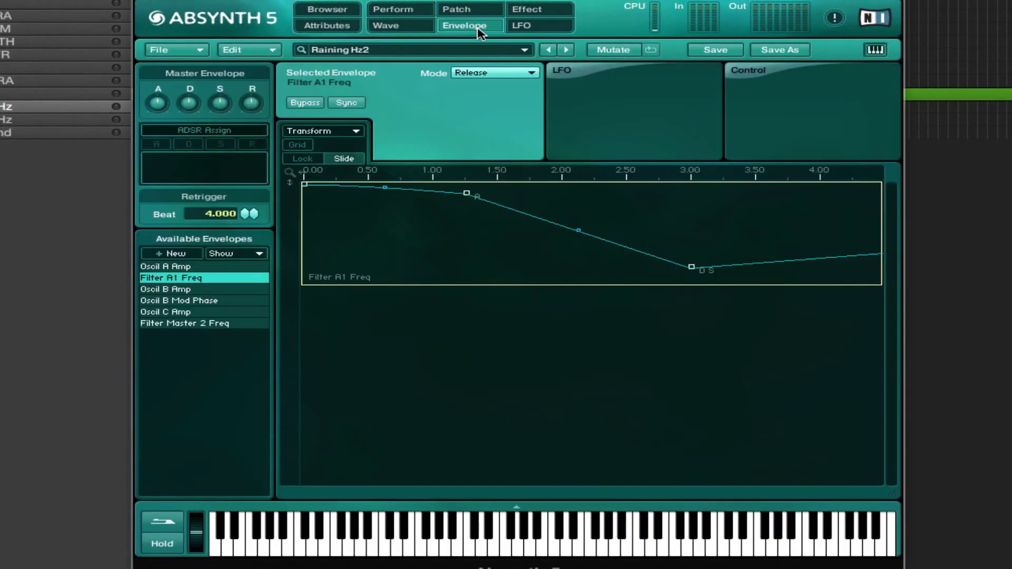
pyautogui.click(202, 267)
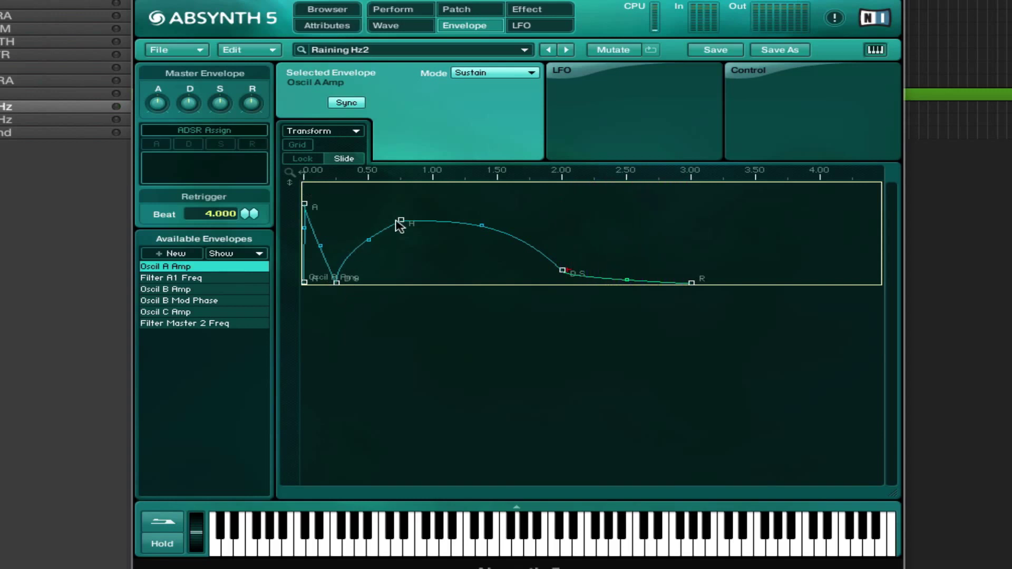
pyautogui.click(492, 74)
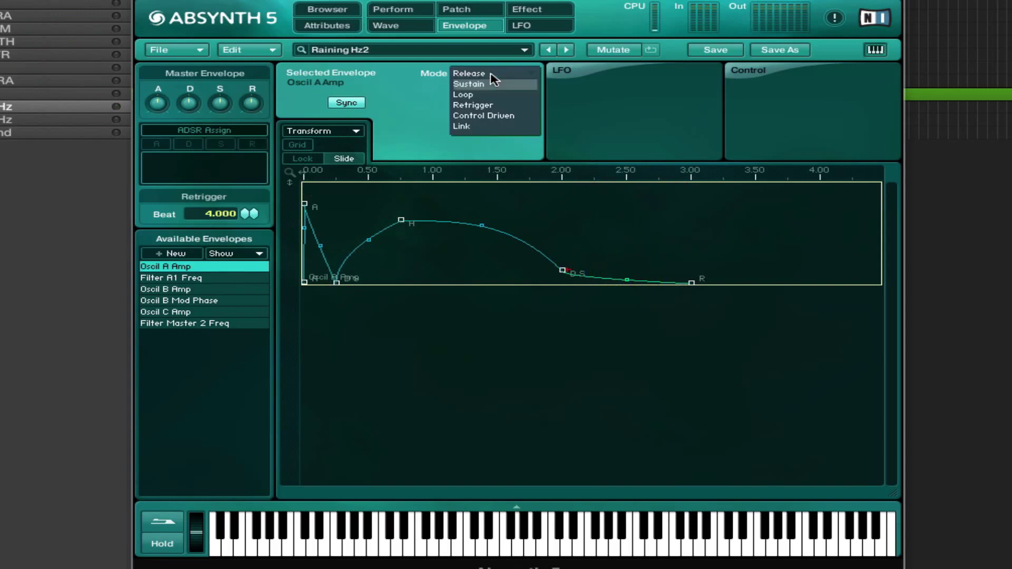
pyautogui.click(466, 95)
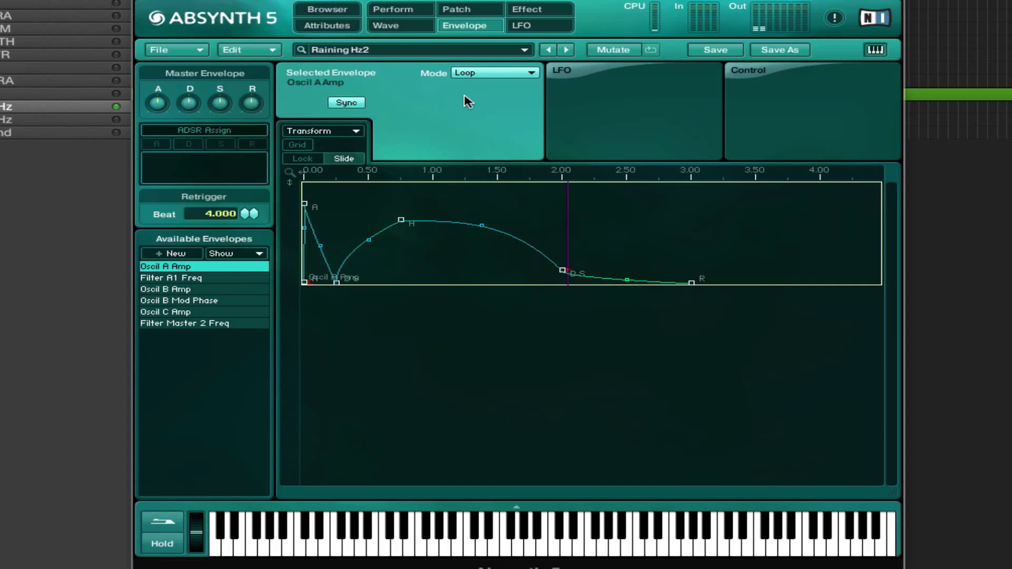
pyautogui.click(481, 73)
pyautogui.click(487, 84)
pyautogui.click(197, 279)
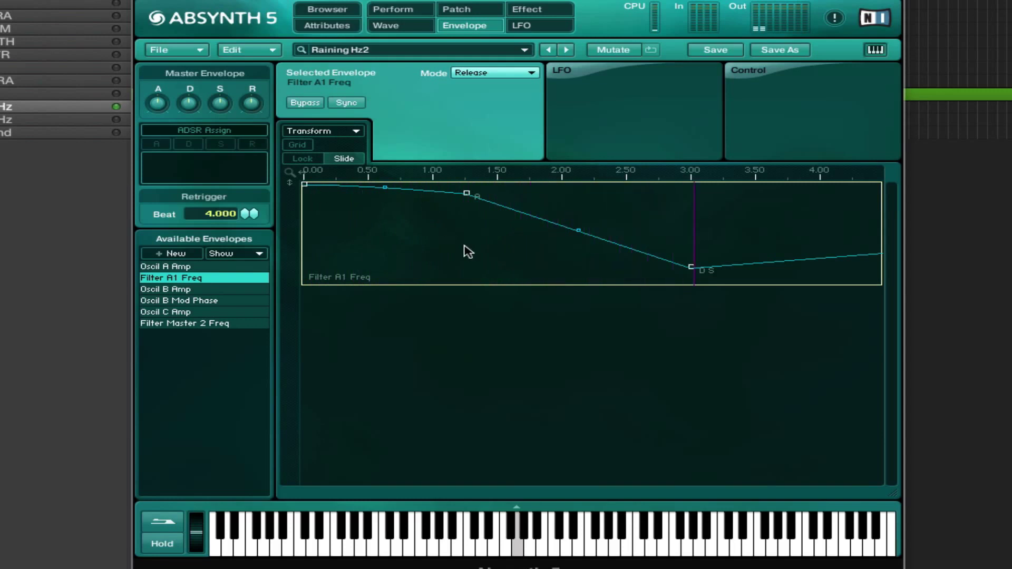
pyautogui.click(587, 79)
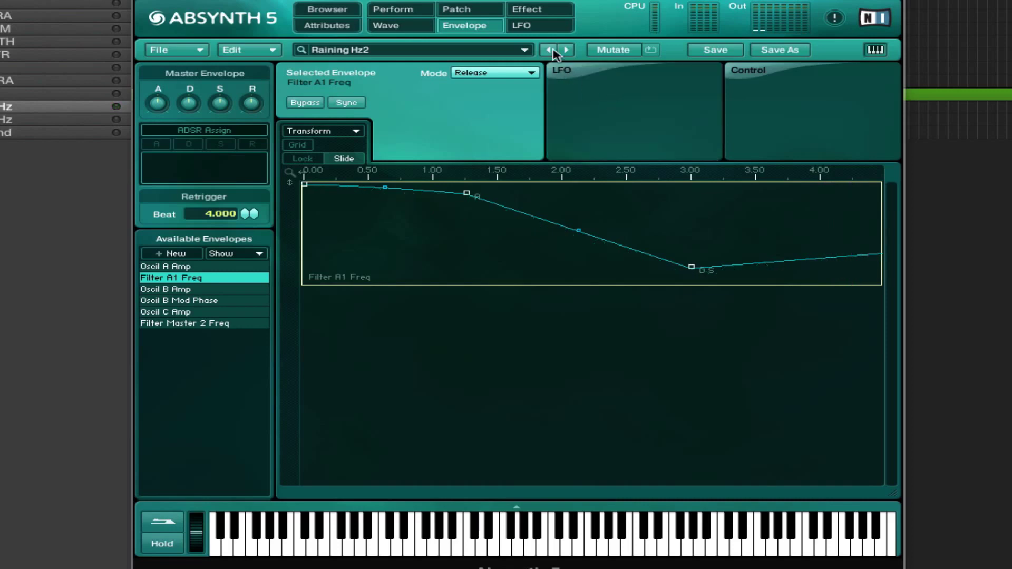
# Step: On the LFO page, set LFO 2's pitch modulation amount to 0.006
pyautogui.click(544, 25)
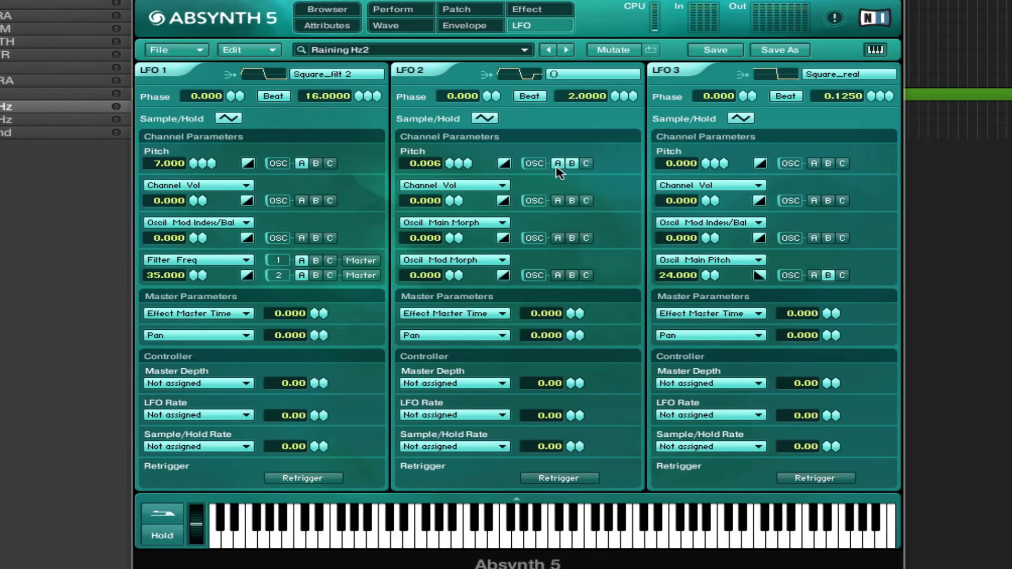
pyautogui.moveTo(434, 162)
pyautogui.mouseDown()
pyautogui.moveTo(458, 167)
pyautogui.moveTo(430, 165)
pyautogui.moveTo(444, 163)
pyautogui.mouseUp()
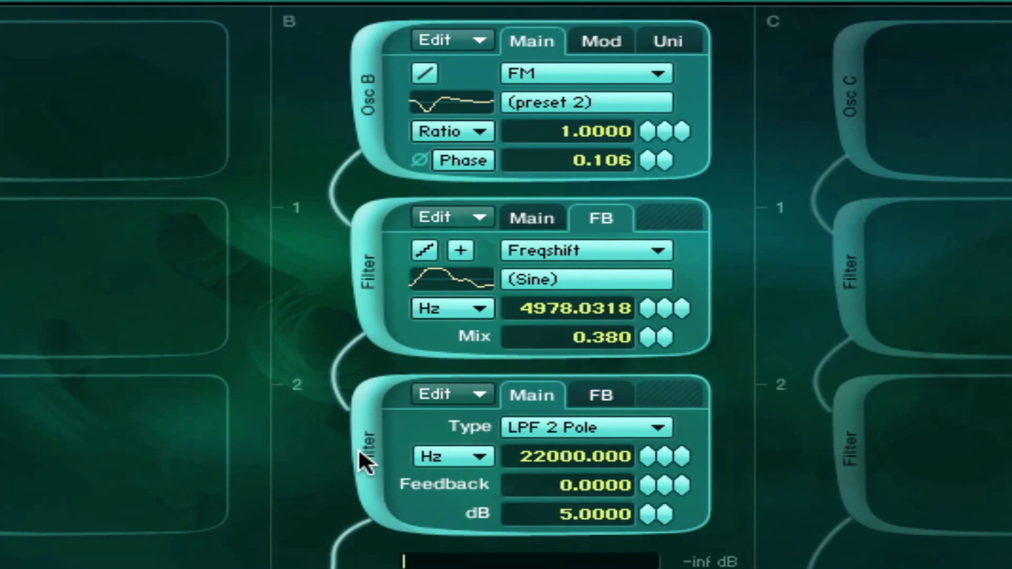
# Step: Bypass both channel B filters, raise its level to about -14.2 dB, and show Osc B's unison settings
pyautogui.click(359, 451)
pyautogui.click(366, 274)
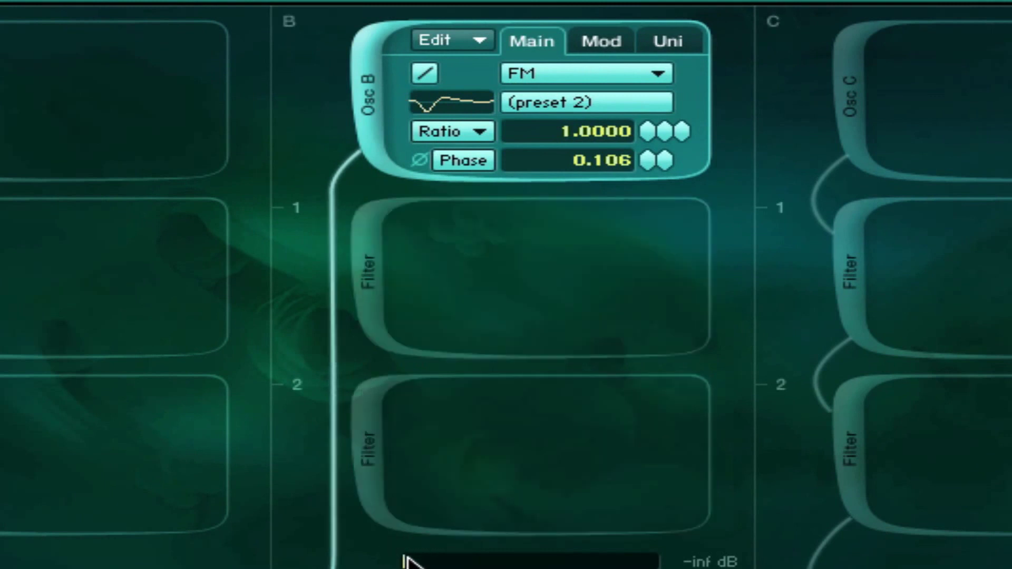
pyautogui.moveTo(443, 565); pyautogui.dragTo(475, 566)
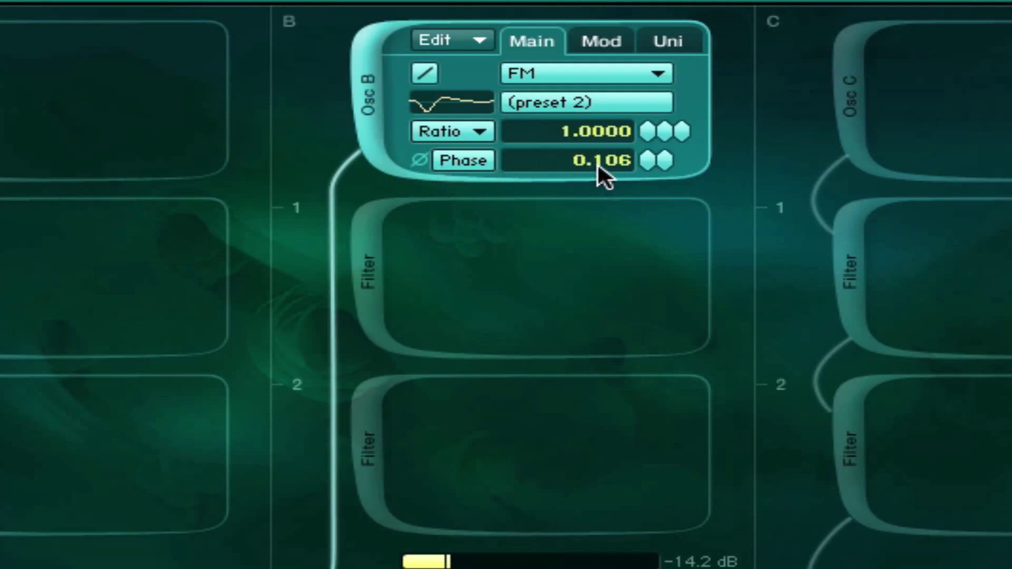
pyautogui.click(622, 45)
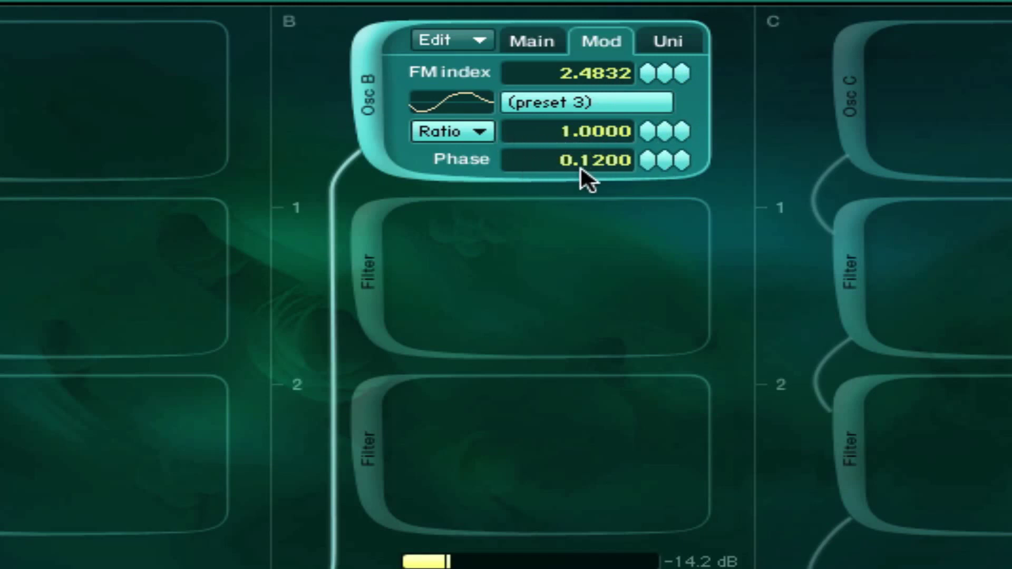
pyautogui.click(669, 41)
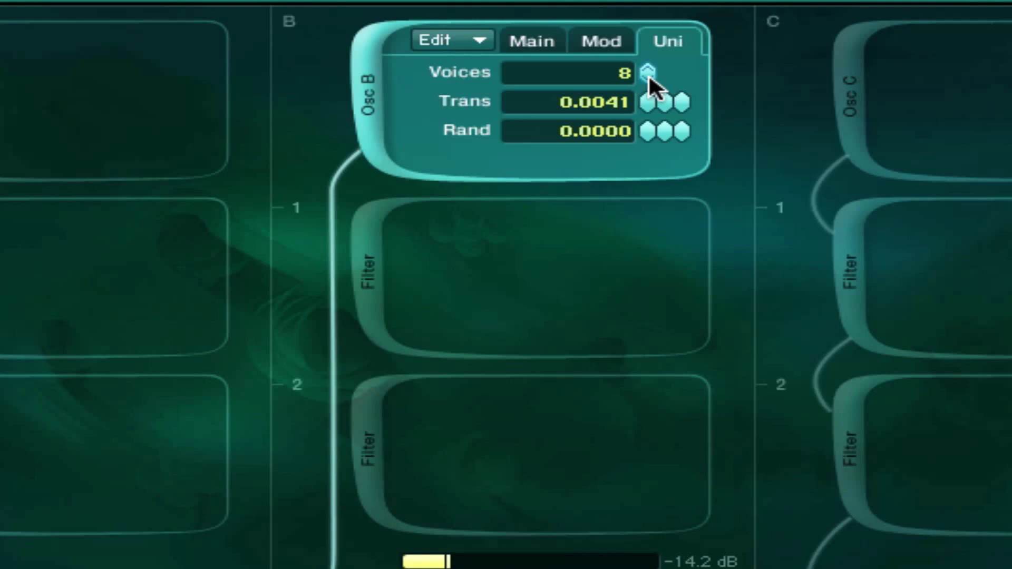
pyautogui.moveTo(649, 79); pyautogui.dragTo(605, 338)
pyautogui.moveTo(461, 563); pyautogui.dragTo(430, 563)
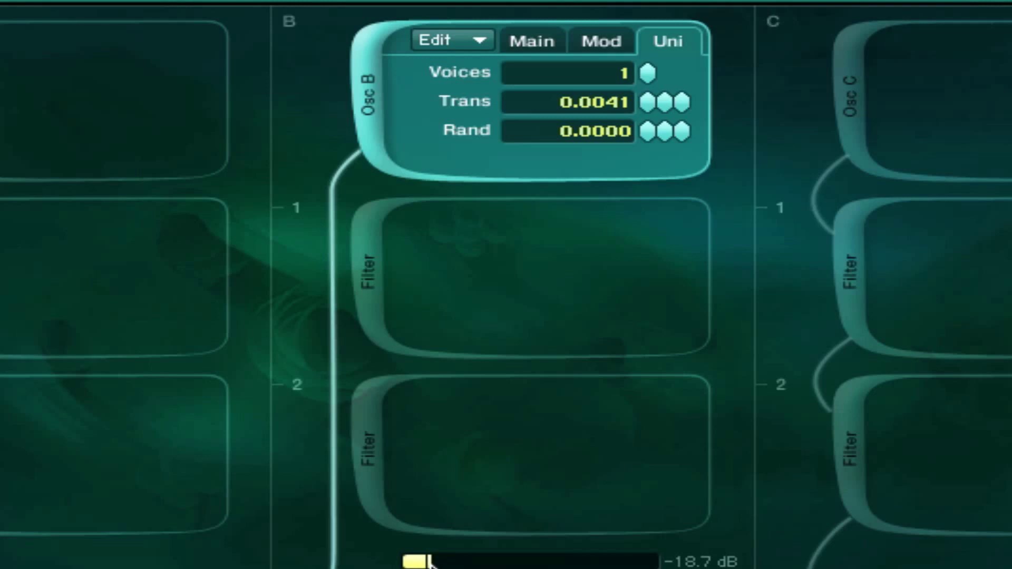
pyautogui.moveTo(429, 562); pyautogui.dragTo(463, 562)
pyautogui.doubleClick(611, 72)
pyautogui.write('8')
pyautogui.press('Return')
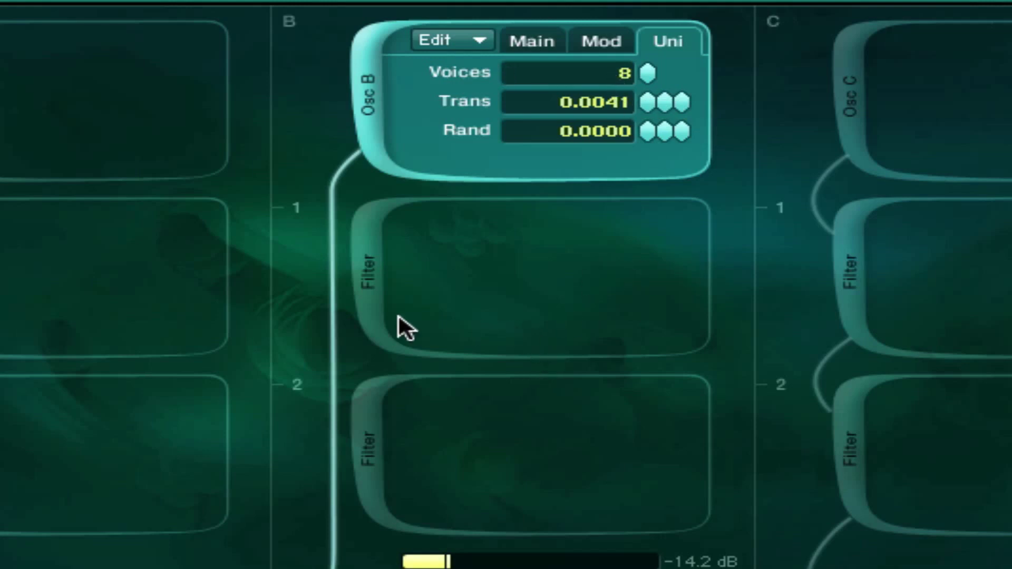
# Step: Re-enable both channel B filters and inspect Filter 1's main and frequency-shift feedback settings
pyautogui.click(350, 258)
pyautogui.click(362, 437)
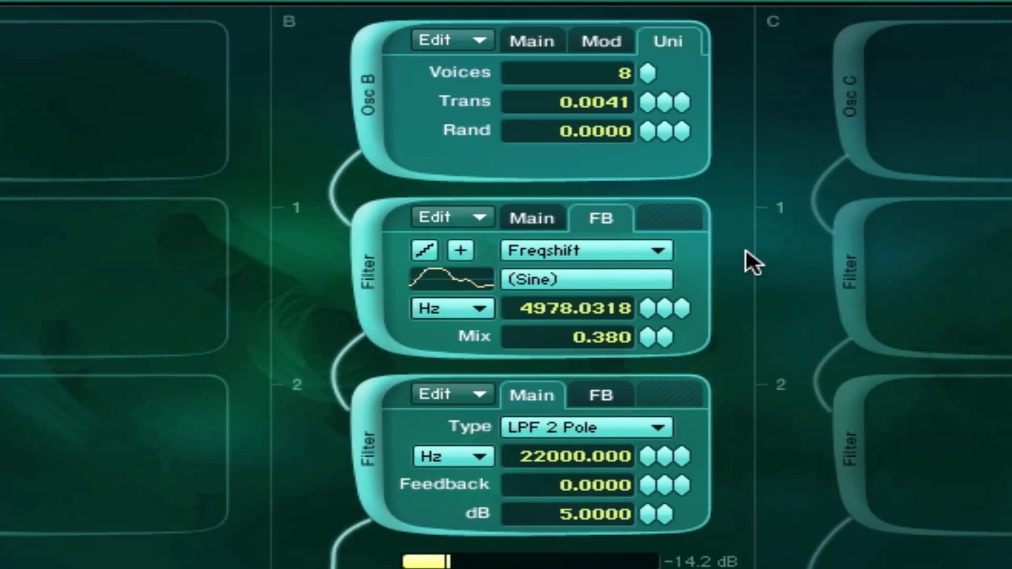
pyautogui.click(538, 220)
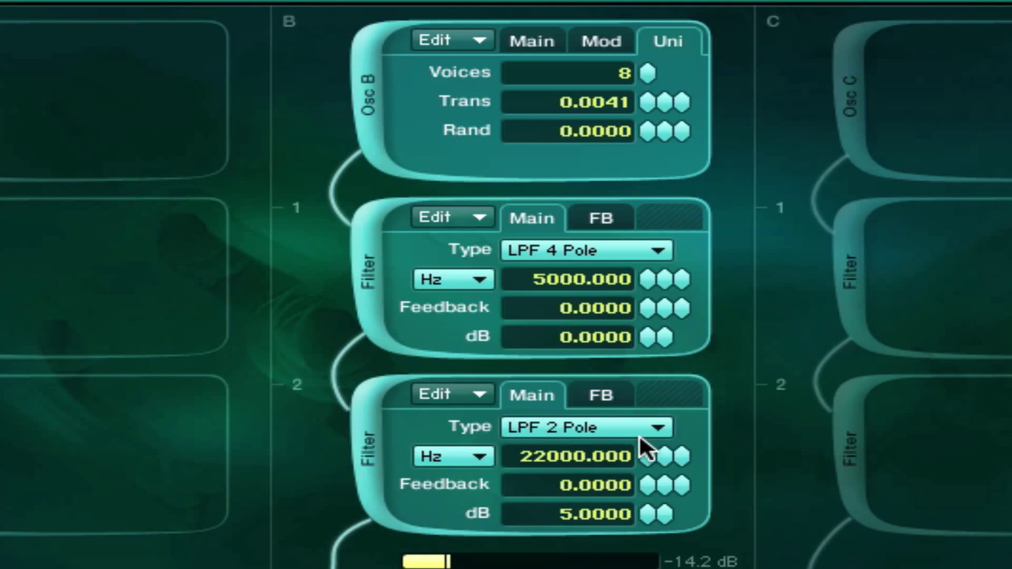
pyautogui.click(600, 218)
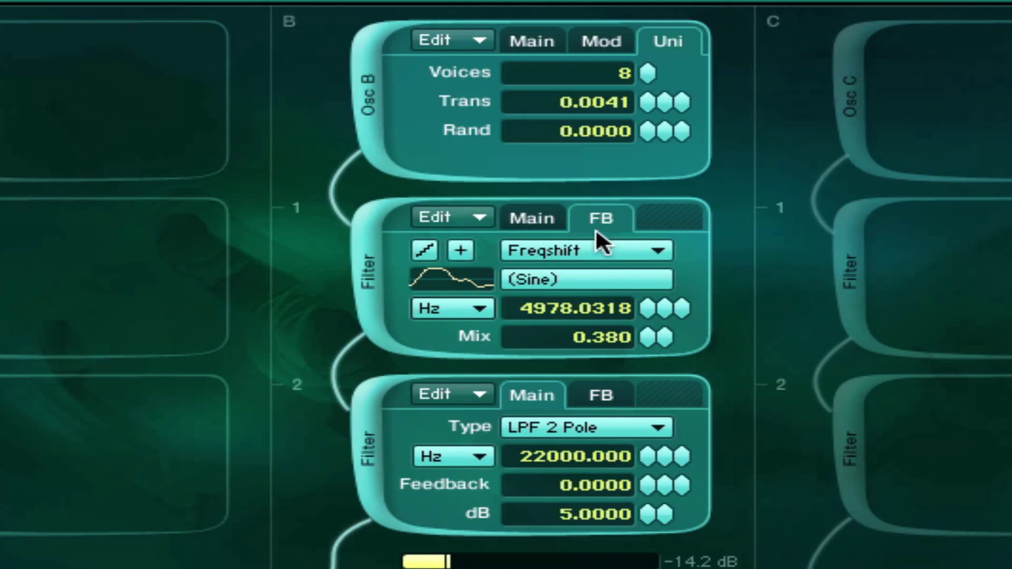
pyautogui.click(544, 216)
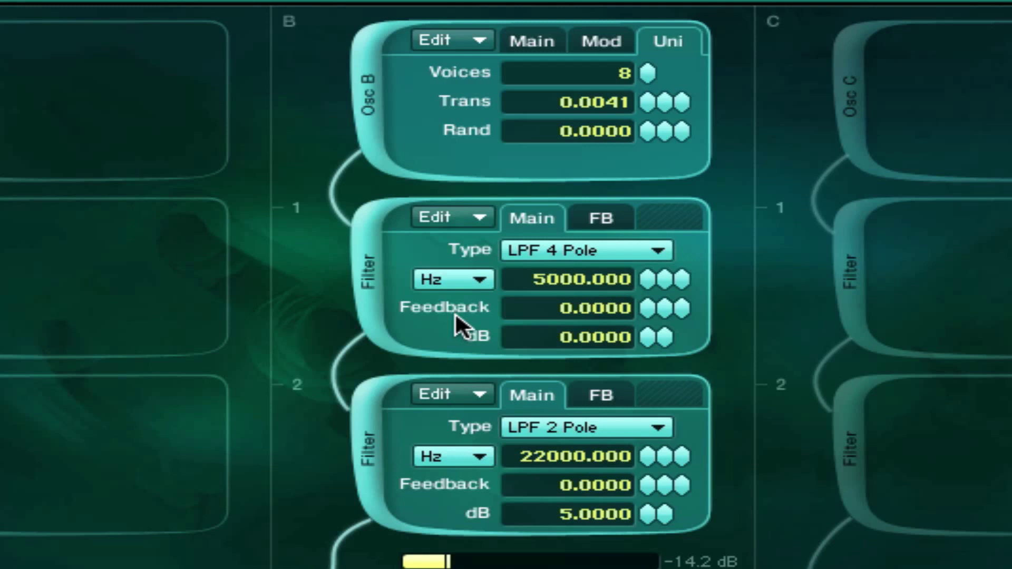
# Step: Bypass both channel B filters briefly, then switch them back on to compare
pyautogui.click(371, 446)
pyautogui.click(380, 287)
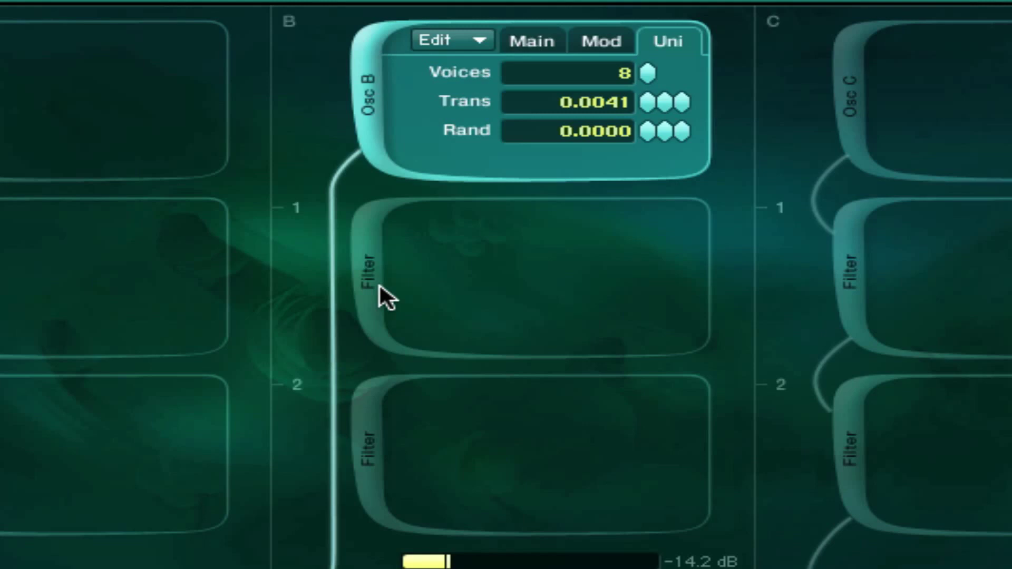
pyautogui.click(380, 287)
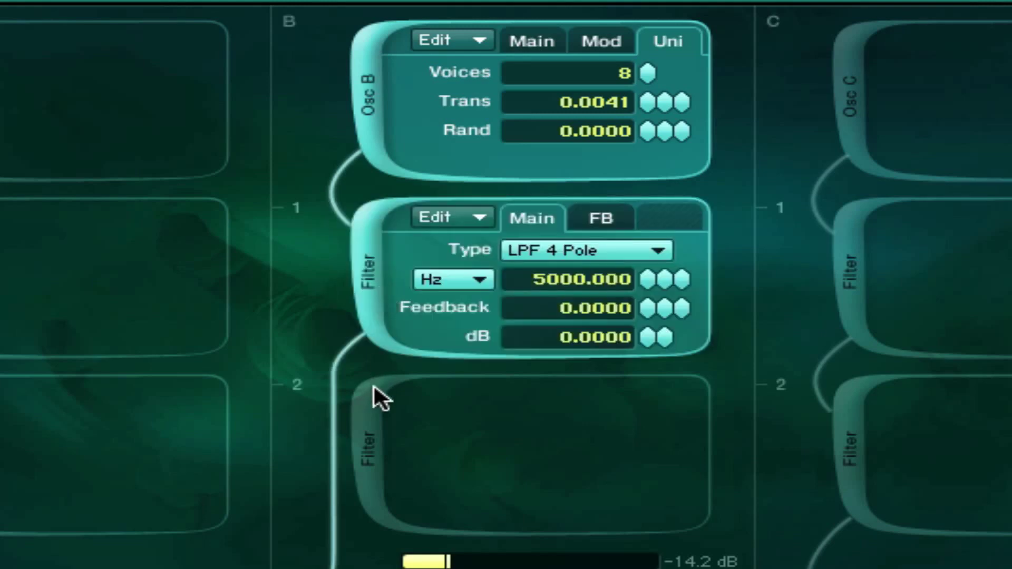
pyautogui.click(376, 430)
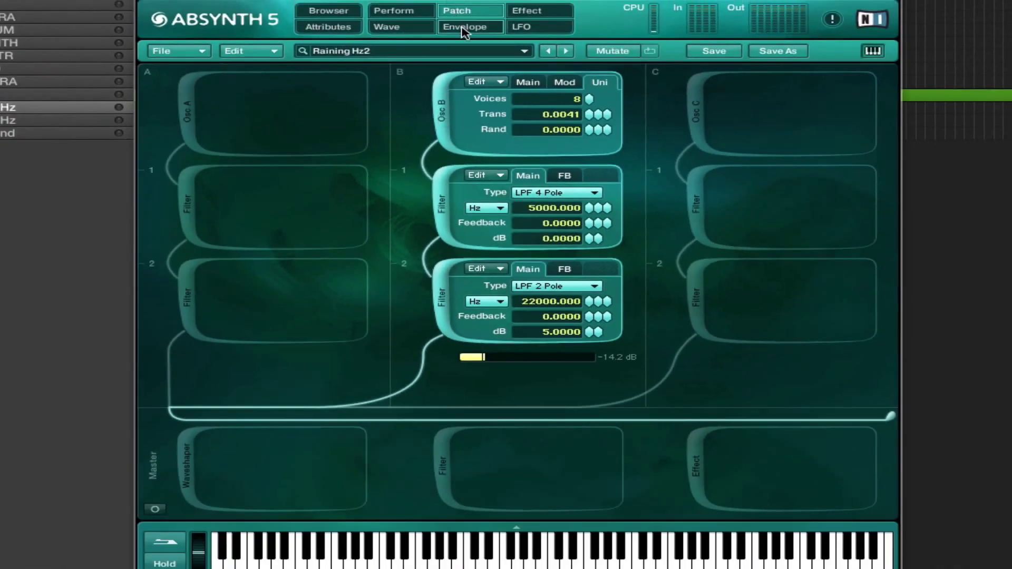
# Step: Examine the Oscil B Amp and Oscil B Mod Phase envelopes in the envelope editor
pyautogui.click(464, 27)
pyautogui.click(200, 291)
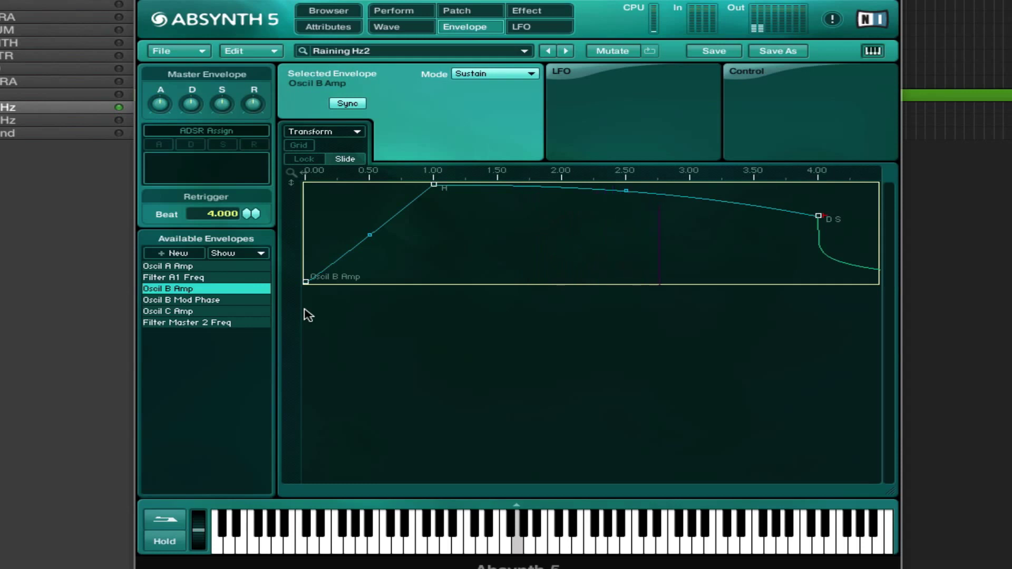
pyautogui.click(192, 300)
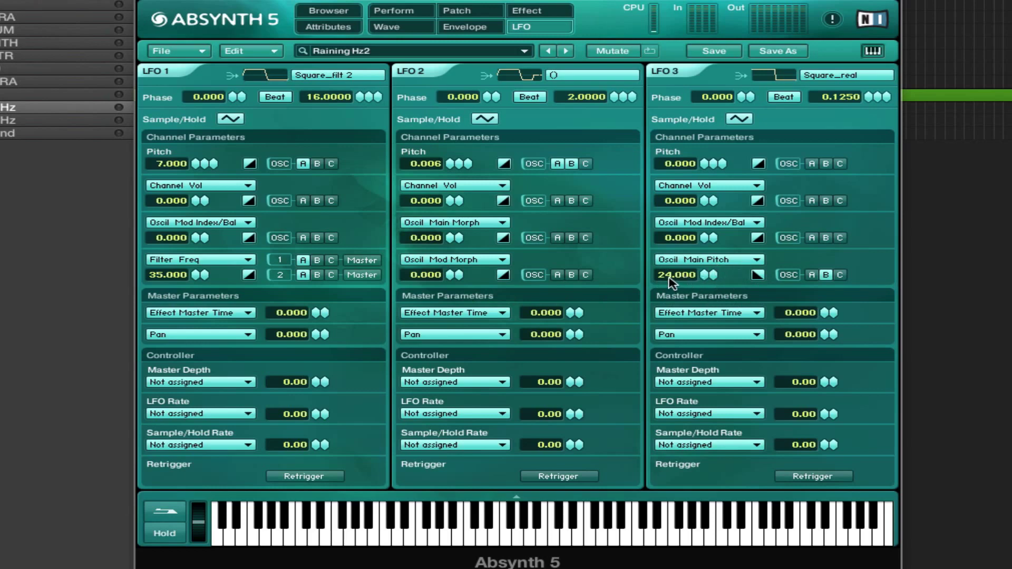
# Step: Flip the polarity of LFO 3's 24.000 Oscil Main Pitch amount
pyautogui.click(757, 275)
# Step: Back on the Patch page, bypass both of channel C's filters so Alto Cym.wav plays unfiltered
pyautogui.click(456, 15)
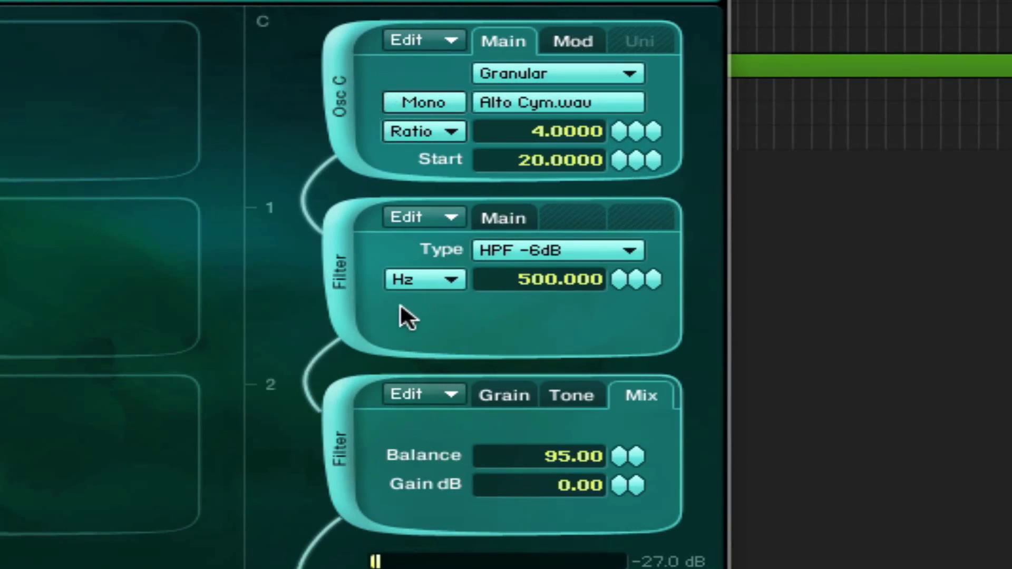
pyautogui.click(335, 438)
pyautogui.click(343, 268)
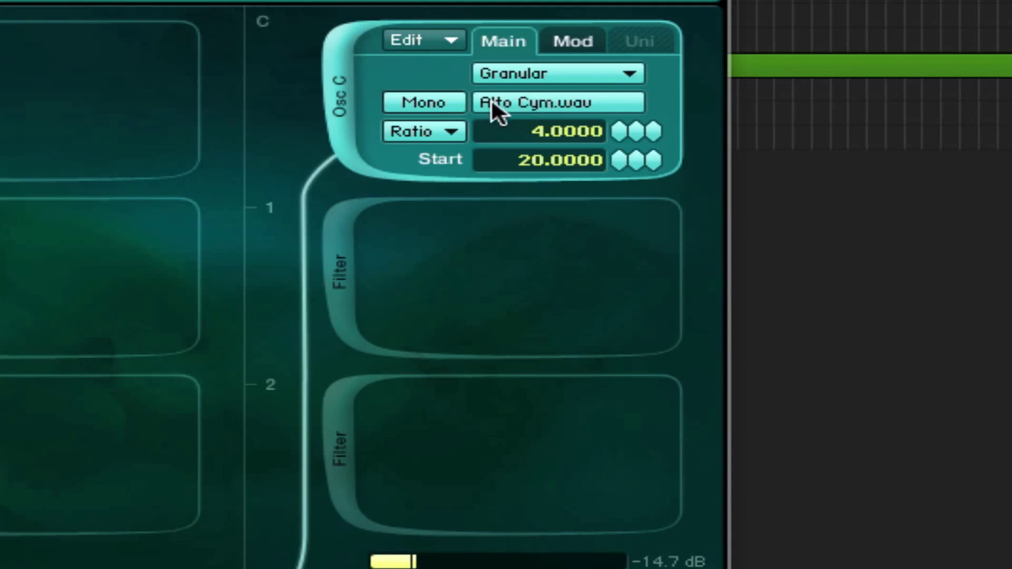
pyautogui.click(514, 102)
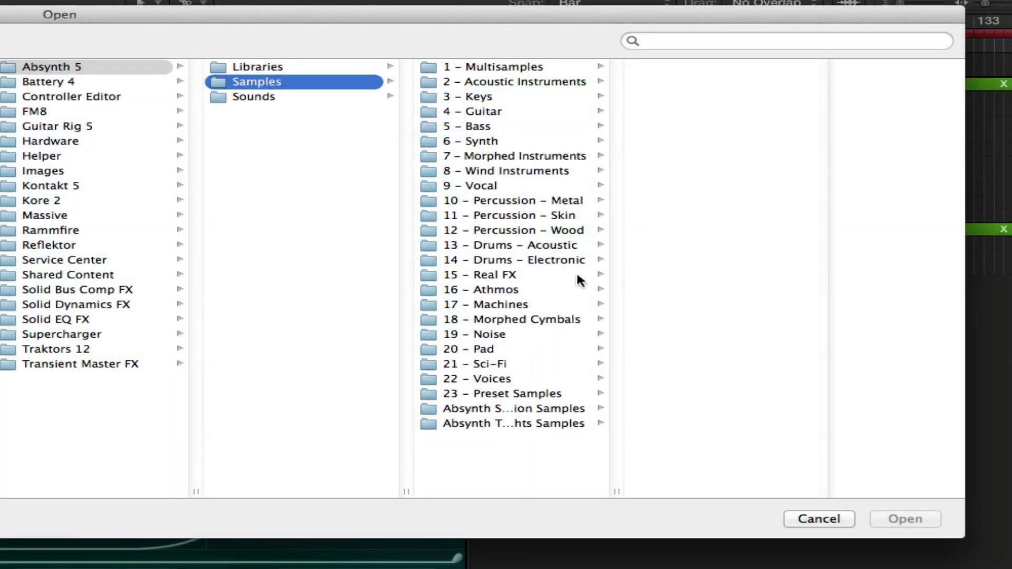
pyautogui.click(557, 317)
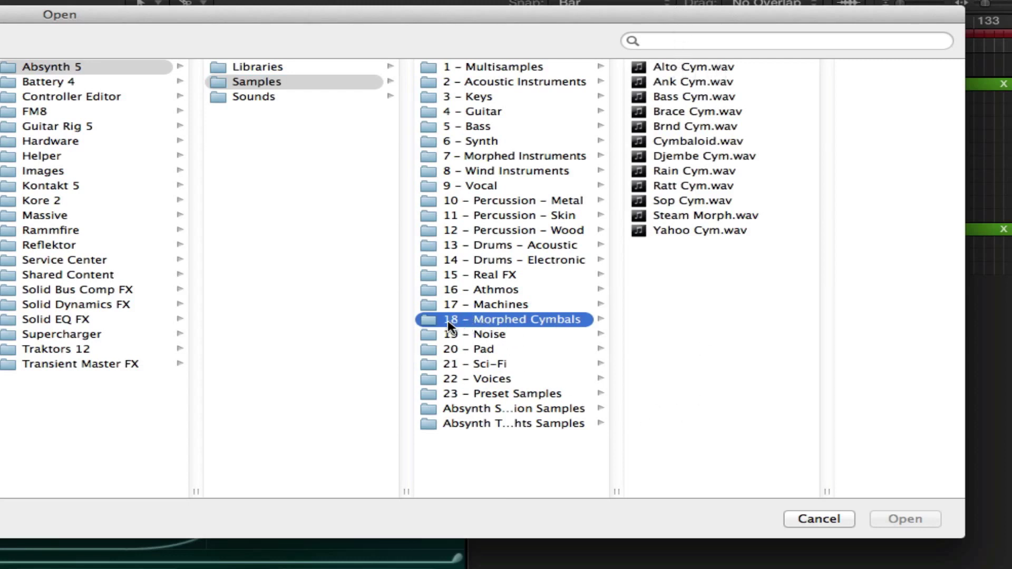
pyautogui.click(819, 519)
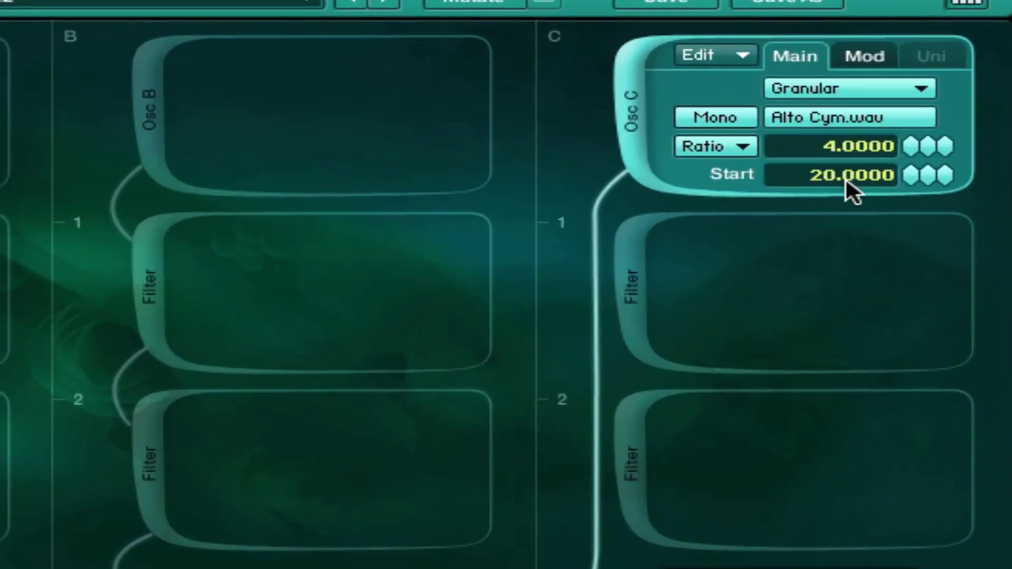
# Step: In Osc C's granular Mod settings, set the grain Size to 10000, keeping Density 8
pyautogui.click(864, 57)
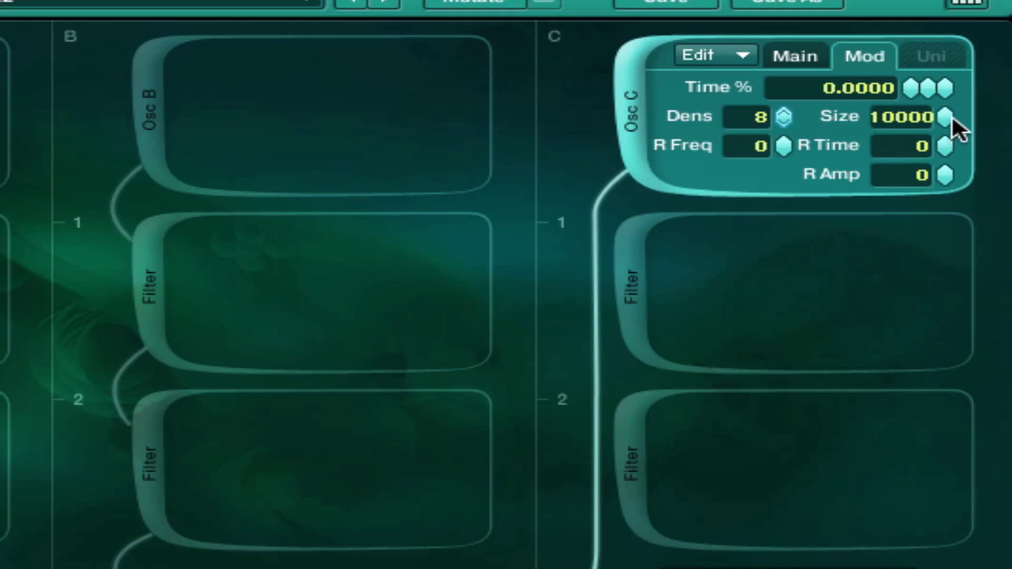
pyautogui.moveTo(948, 116); pyautogui.dragTo(945, 166)
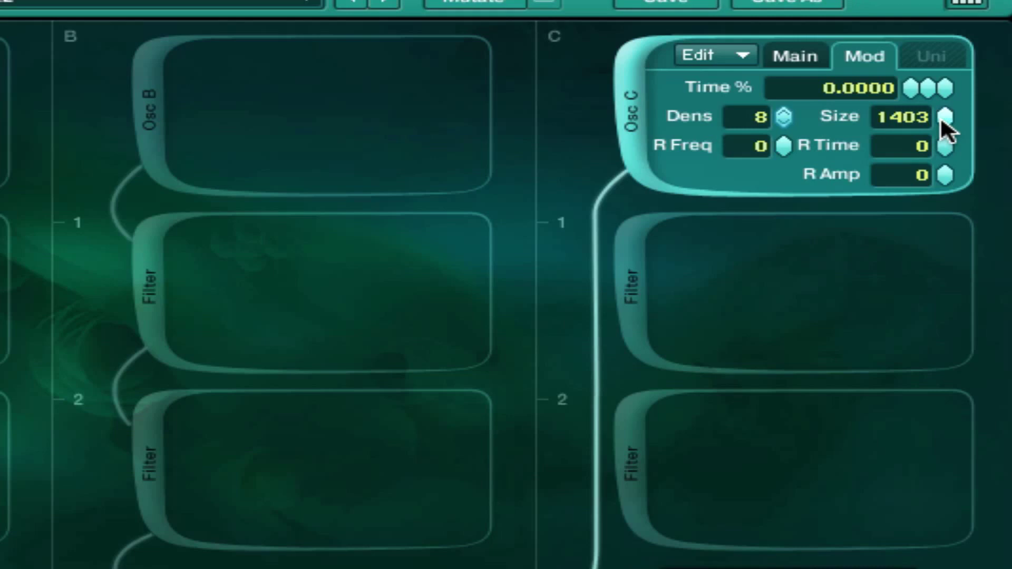
pyautogui.moveTo(941, 119); pyautogui.dragTo(970, 131)
pyautogui.doubleClick(920, 107)
pyautogui.write('10000')
pyautogui.press('Return')
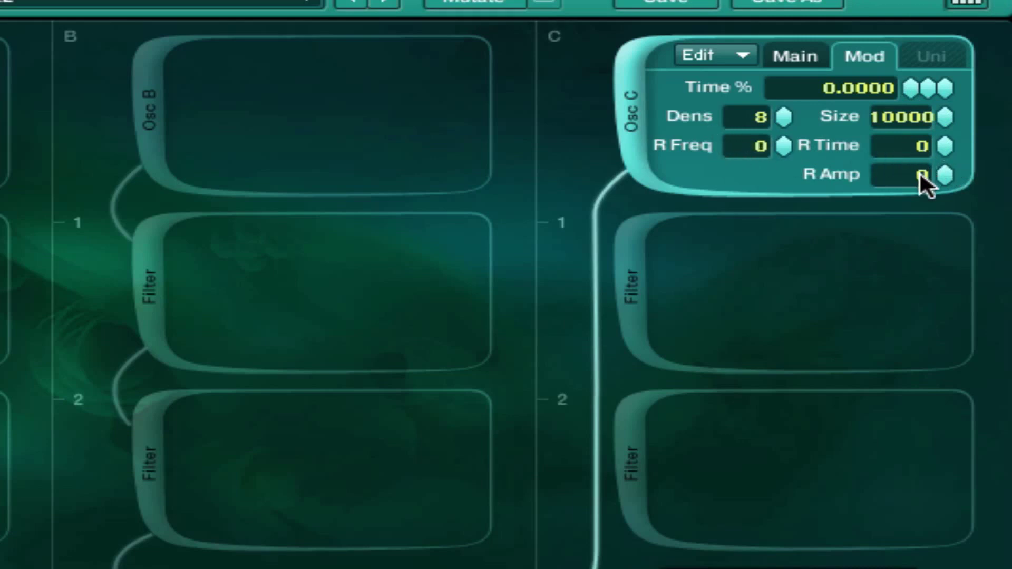
# Step: Re-enable channel C's first filter as an HPF -6dB at 500 Hz
pyautogui.click(635, 292)
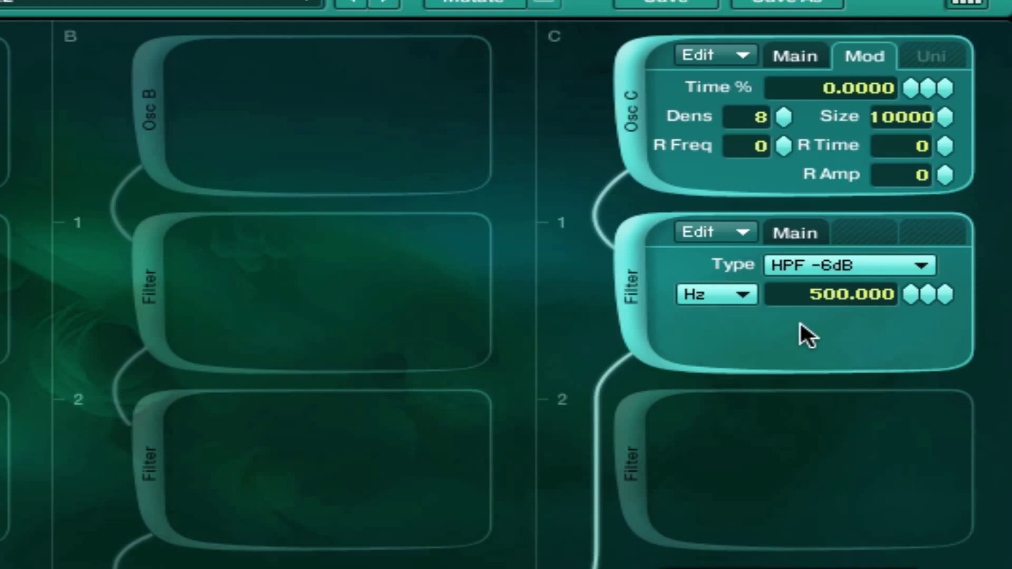
# Step: Toggle channel B on and off, then enable channel C's second filter and view its Cloud grain settings
pyautogui.click(146, 90)
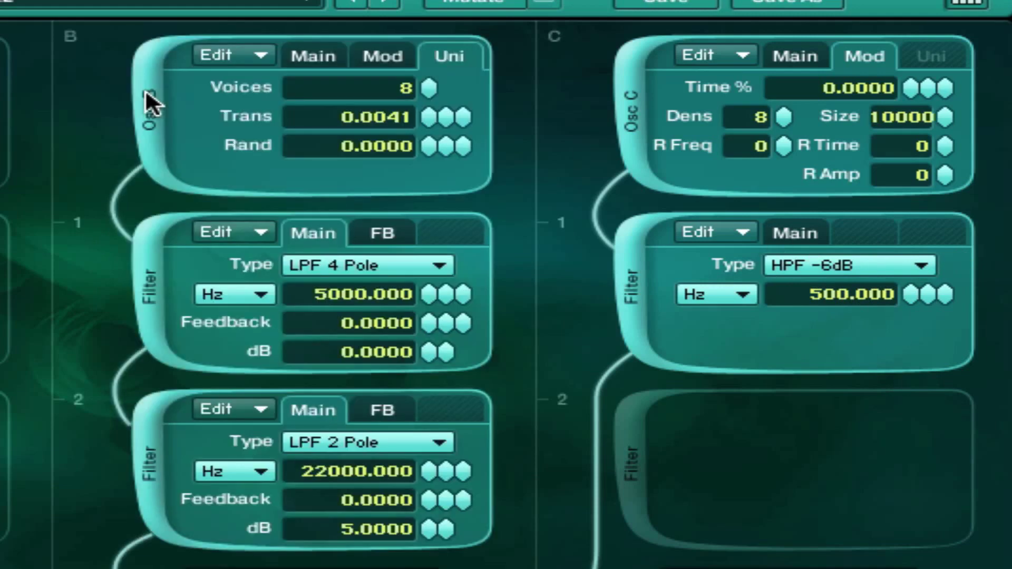
pyautogui.click(161, 114)
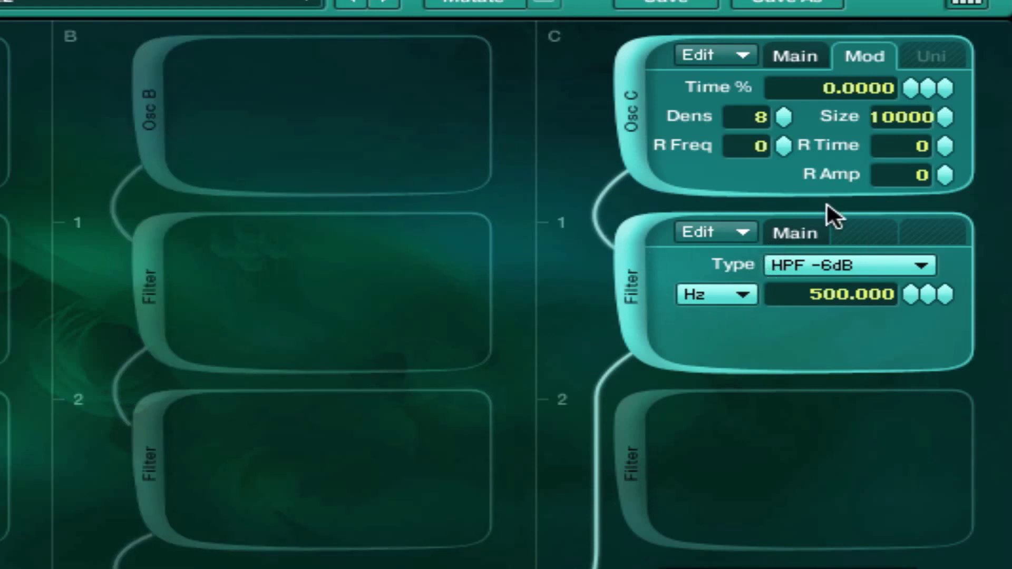
pyautogui.click(635, 466)
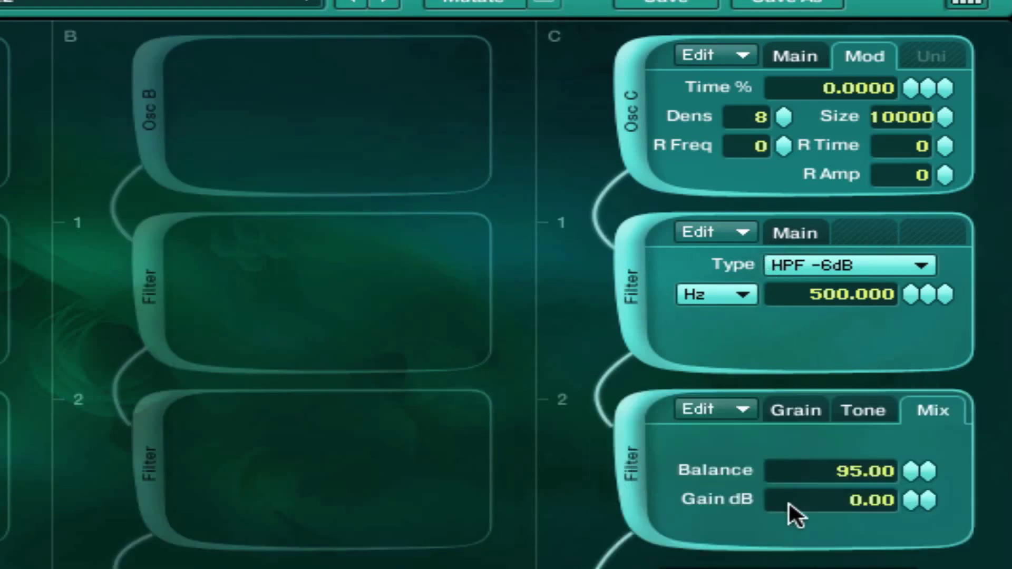
pyautogui.click(792, 410)
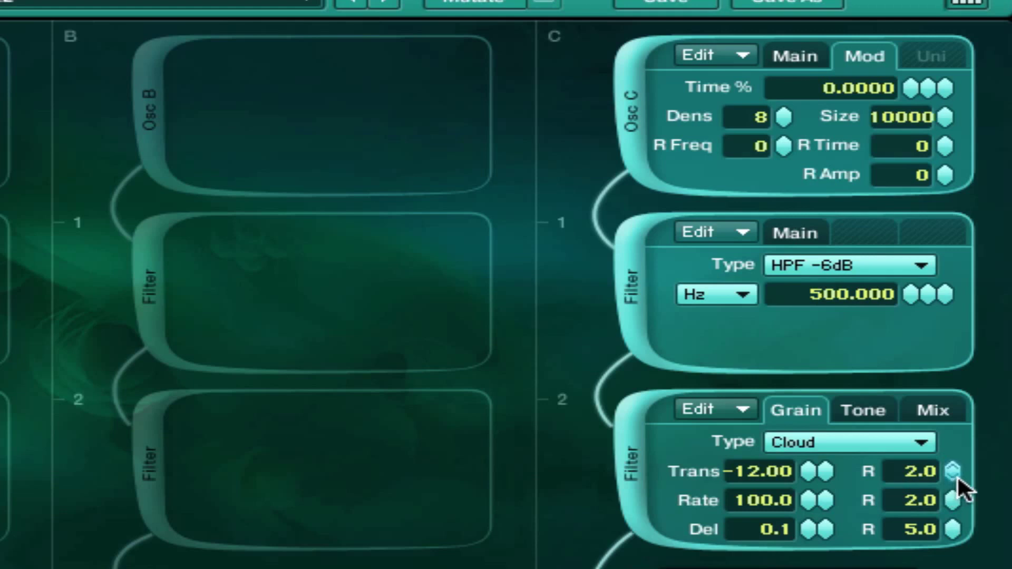
# Step: Raise the grain random amounts, then reset Trans and Rate to 2.0 and Del to 5.0
pyautogui.moveTo(952, 471); pyautogui.dragTo(955, 398)
pyautogui.moveTo(953, 469); pyautogui.dragTo(967, 362)
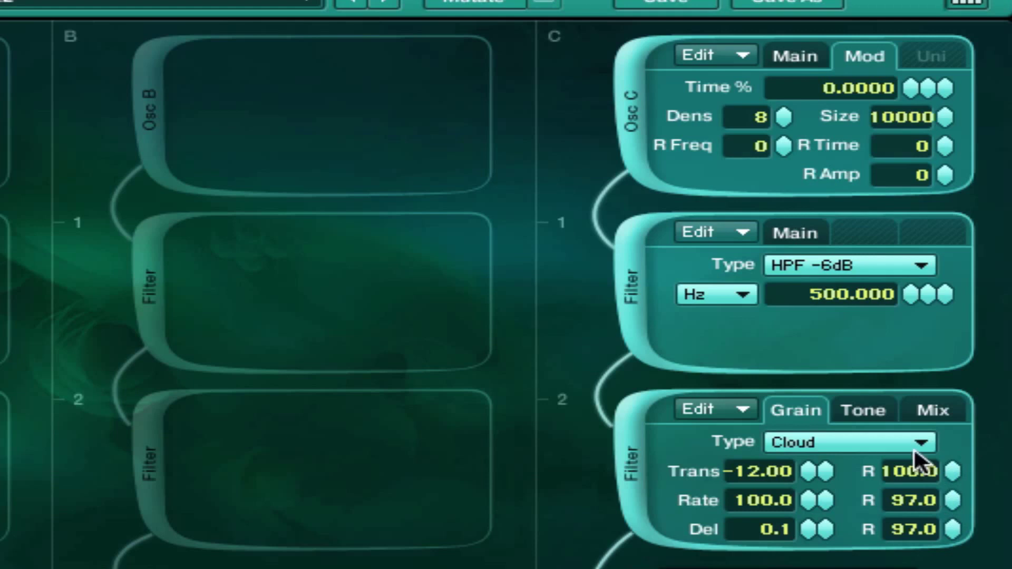
pyautogui.doubleClick(920, 473)
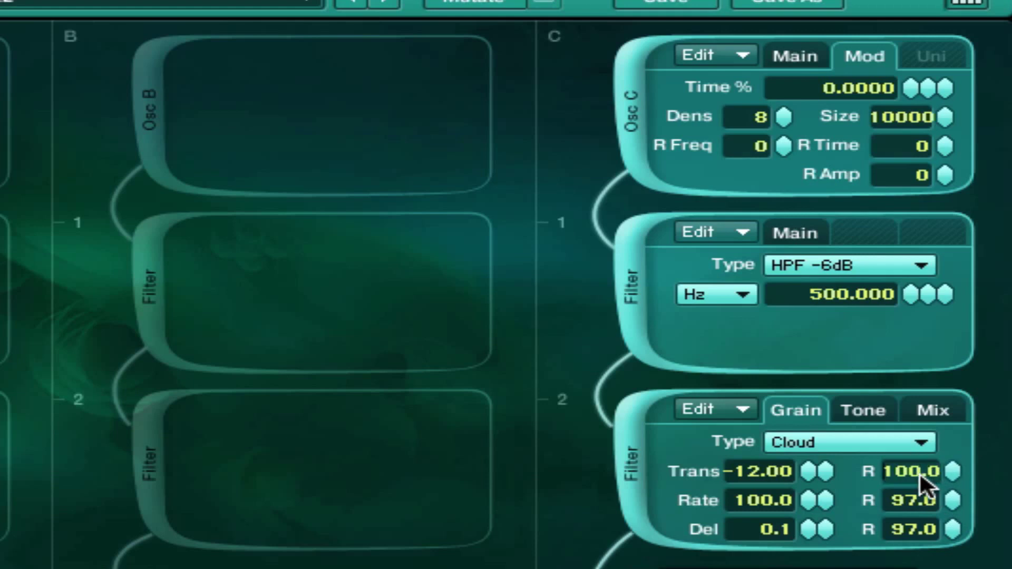
pyautogui.write('2')
pyautogui.press('Return')
pyautogui.doubleClick(919, 497)
pyautogui.write('2')
pyautogui.press('Return')
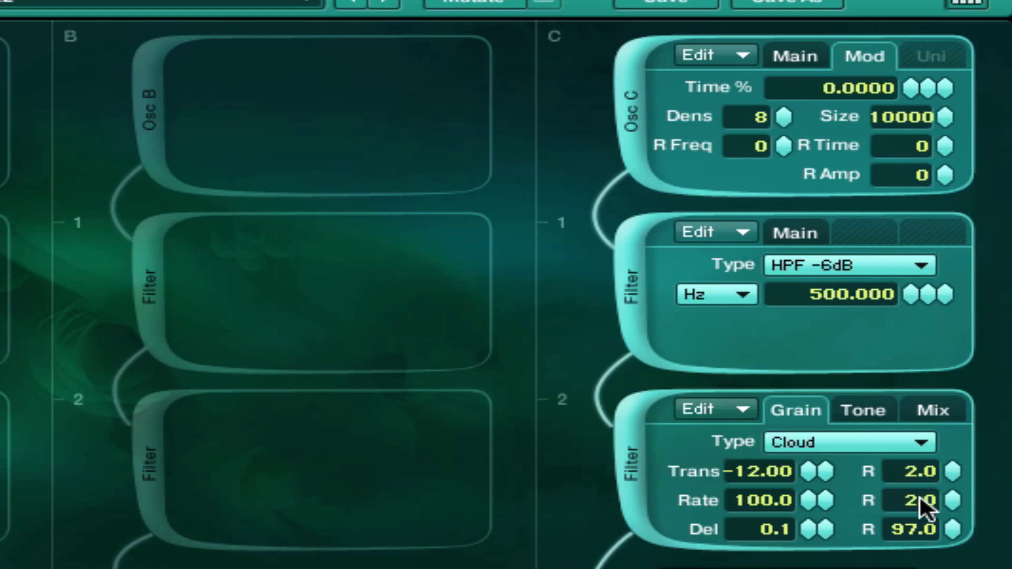
pyautogui.doubleClick(920, 523)
pyautogui.write('5')
pyautogui.press('Return')
pyautogui.click(854, 408)
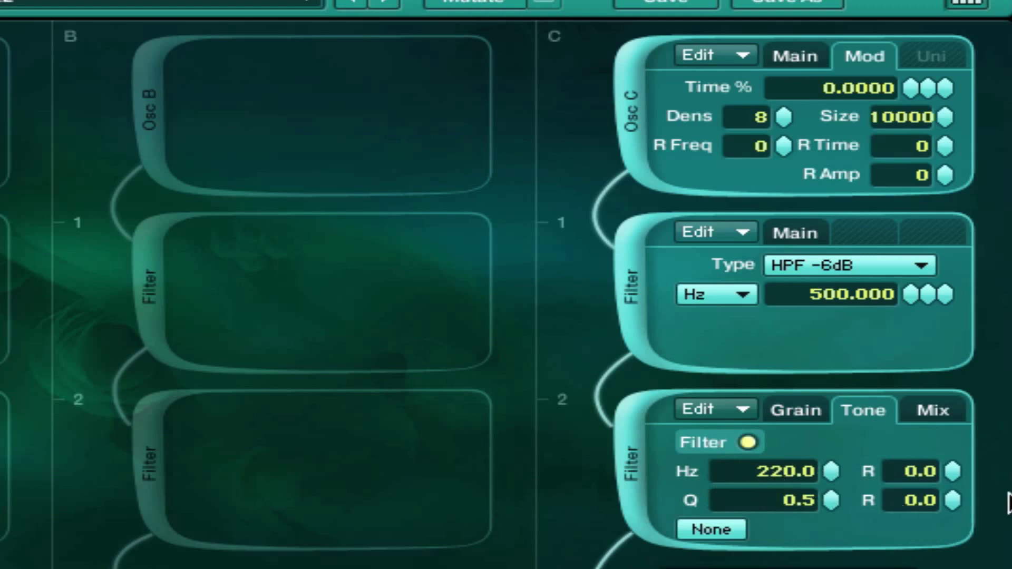
# Step: Sweep the Cloud filter's mix Balance down to about 12, up to 100, then back to 95.00
pyautogui.click(936, 412)
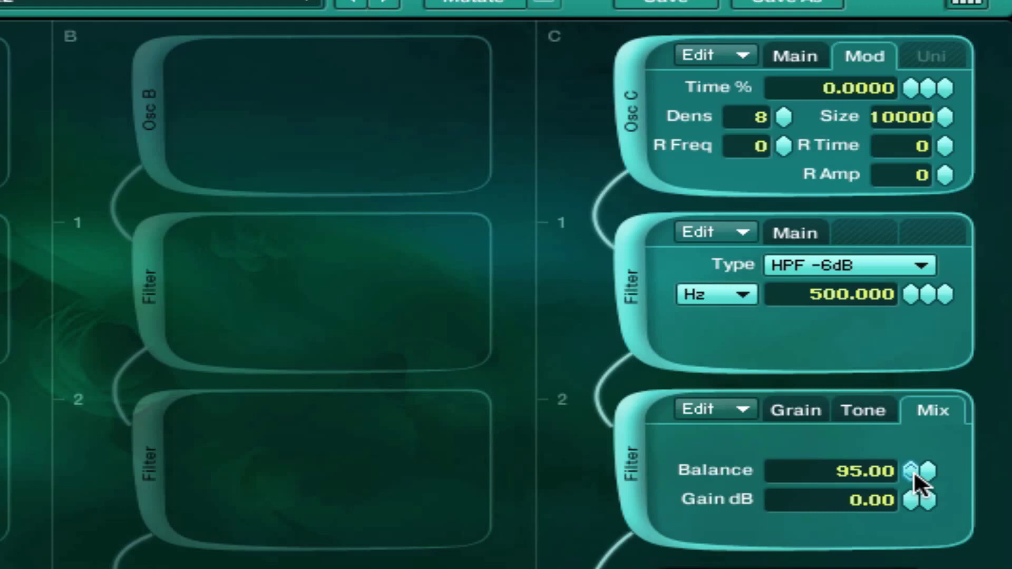
pyautogui.moveTo(914, 472); pyautogui.dragTo(918, 568)
pyautogui.moveTo(912, 476); pyautogui.dragTo(943, 191)
pyautogui.moveTo(916, 471); pyautogui.dragTo(913, 475)
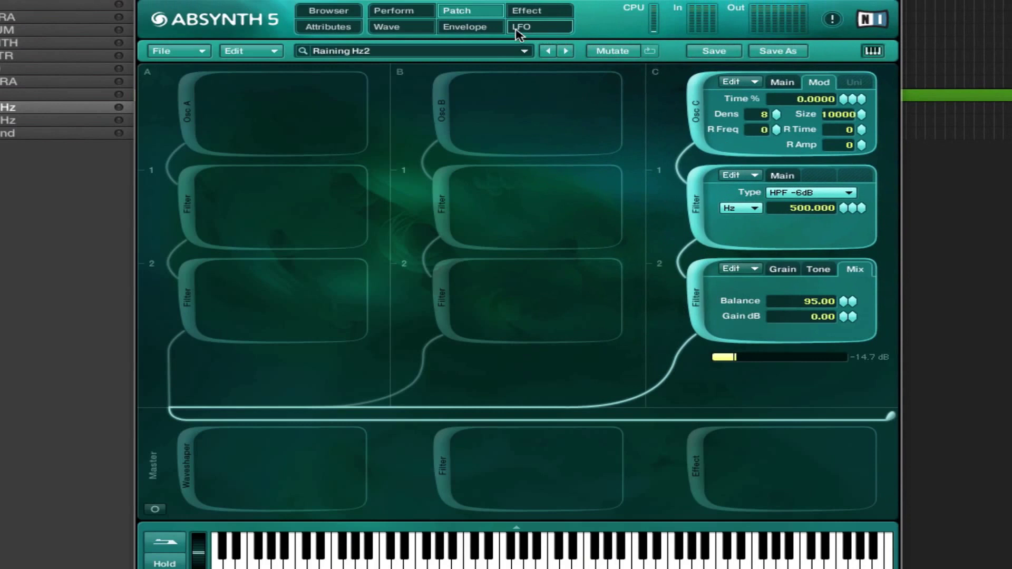
# Step: Move the Oscil C Amp envelope's release breakpoint slightly later, to 1.1463 sec
pyautogui.click(445, 29)
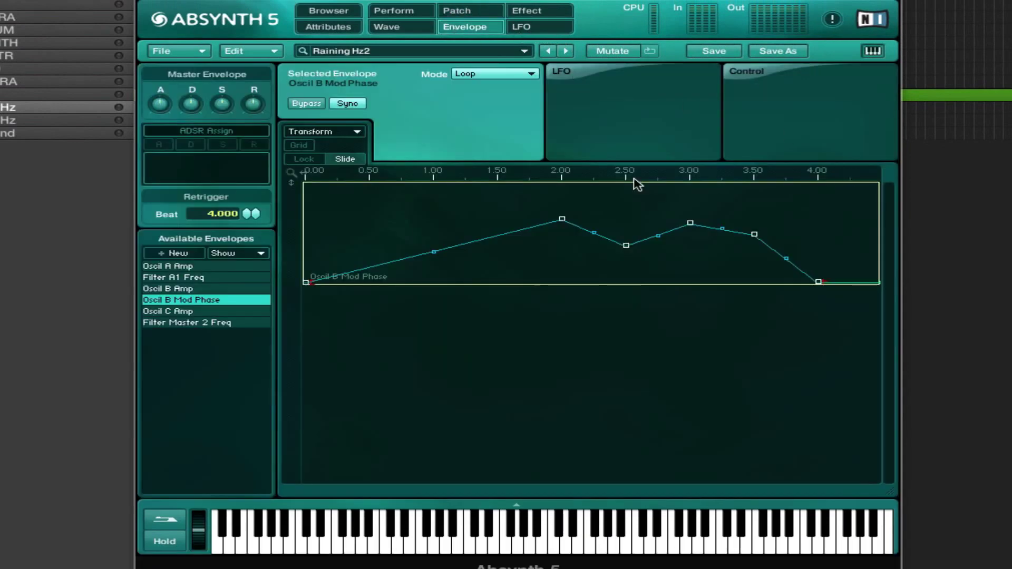
pyautogui.click(182, 312)
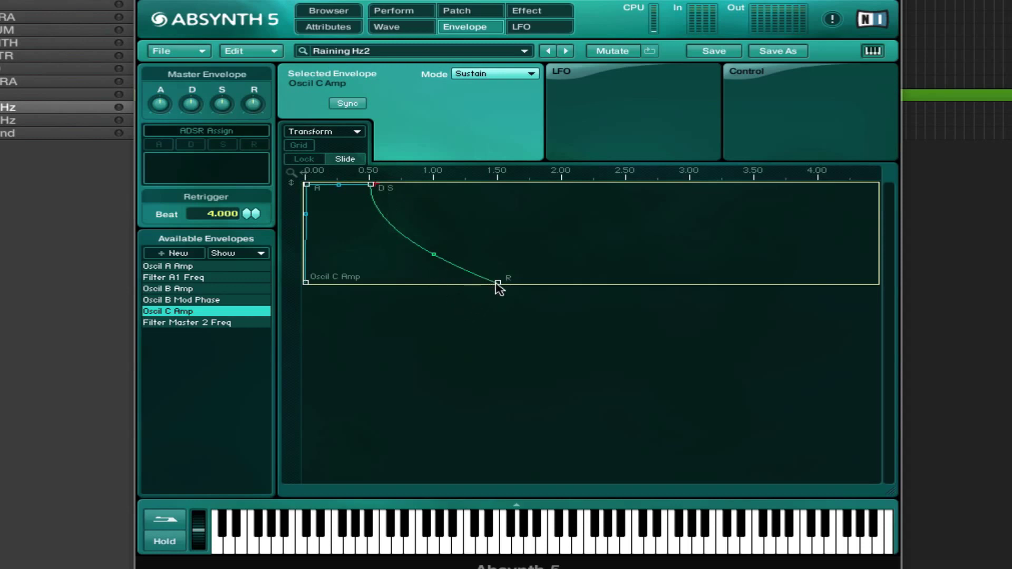
pyautogui.moveTo(498, 283); pyautogui.dragTo(515, 287)
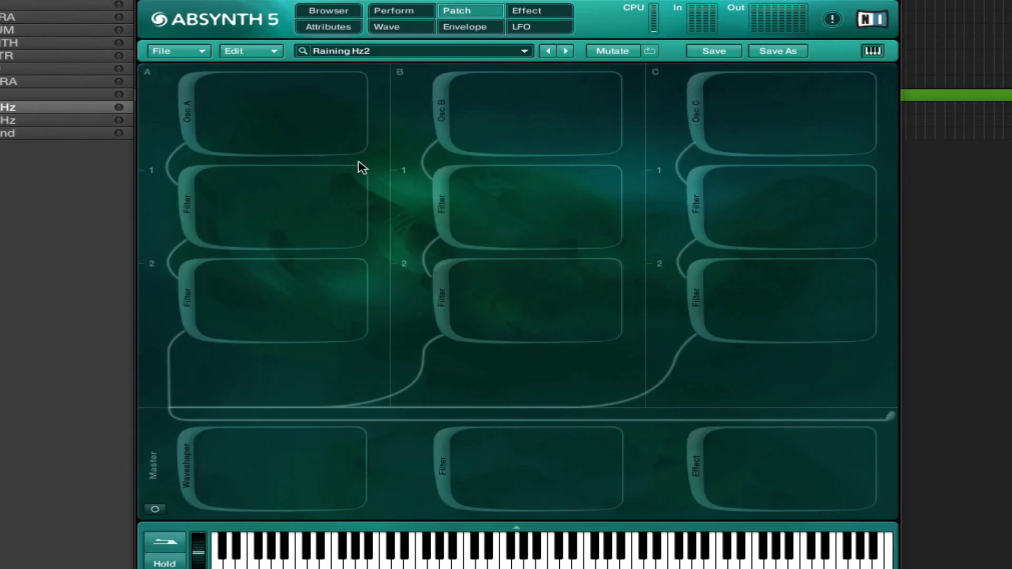
# Step: Switch on channels A, B and C and the master Sine waveshaper (In -23.00 dB, Out 10.00 dB)
pyautogui.click(188, 112)
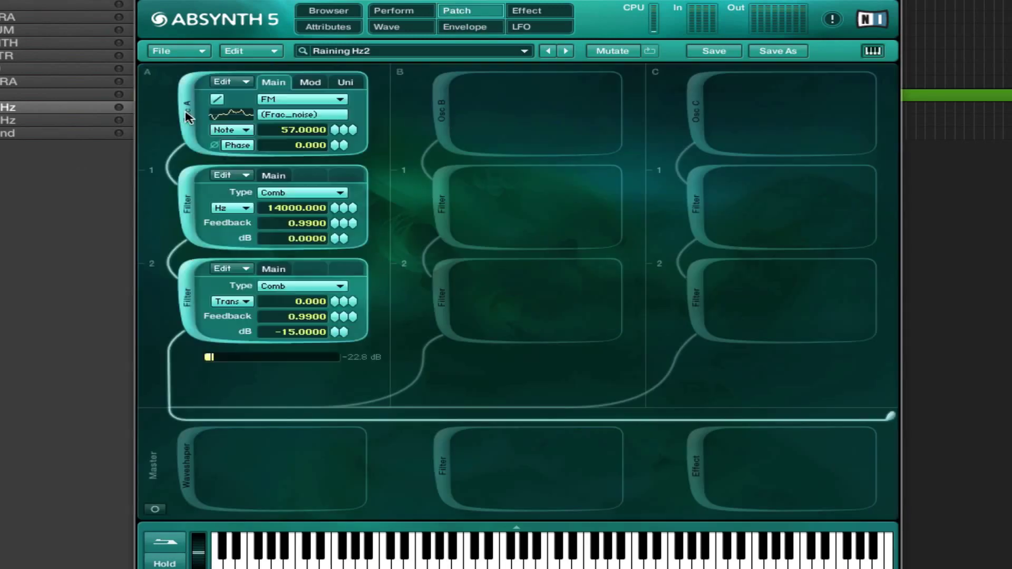
pyautogui.click(442, 109)
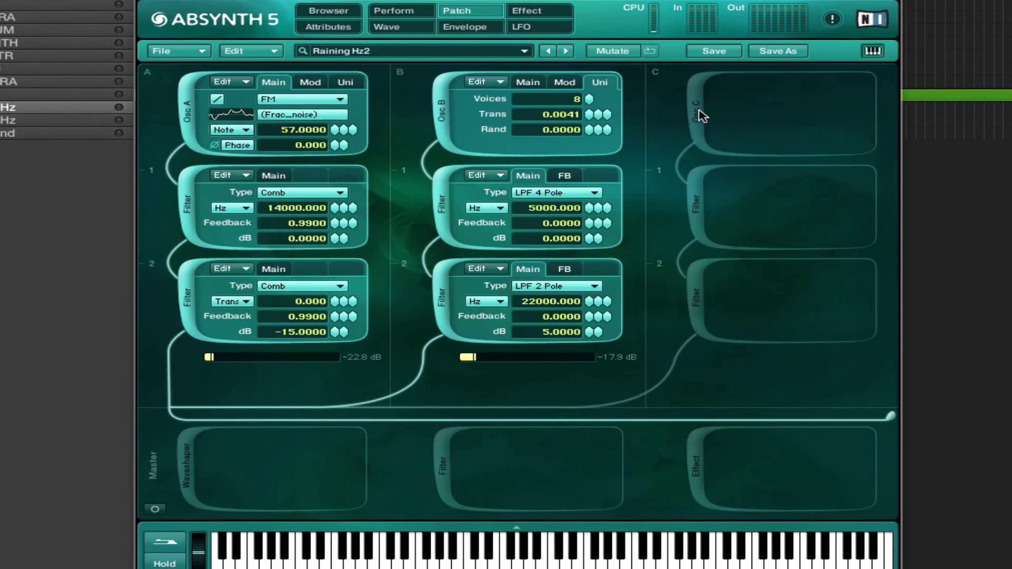
pyautogui.click(696, 113)
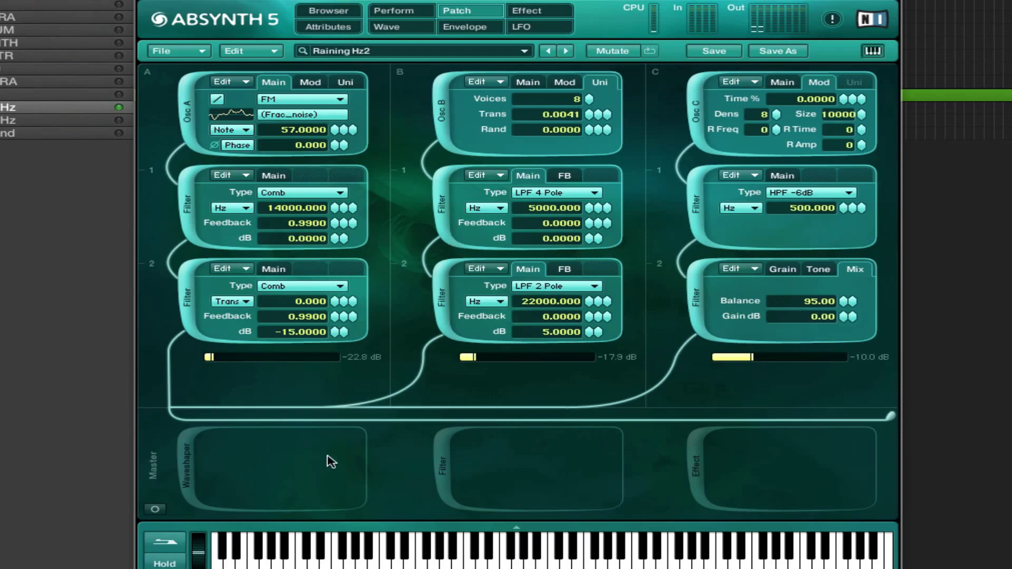
pyautogui.click(185, 462)
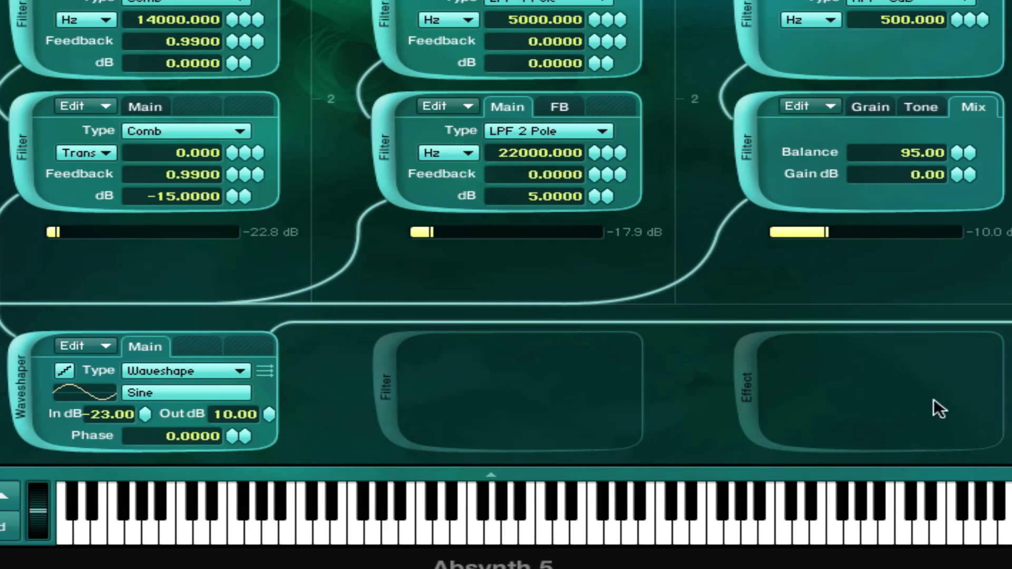
# Step: Enable the master LPF 8 Pole filter at 8999.999 Hz, check its feedback settings, and enable Aetherizer
pyautogui.click(383, 377)
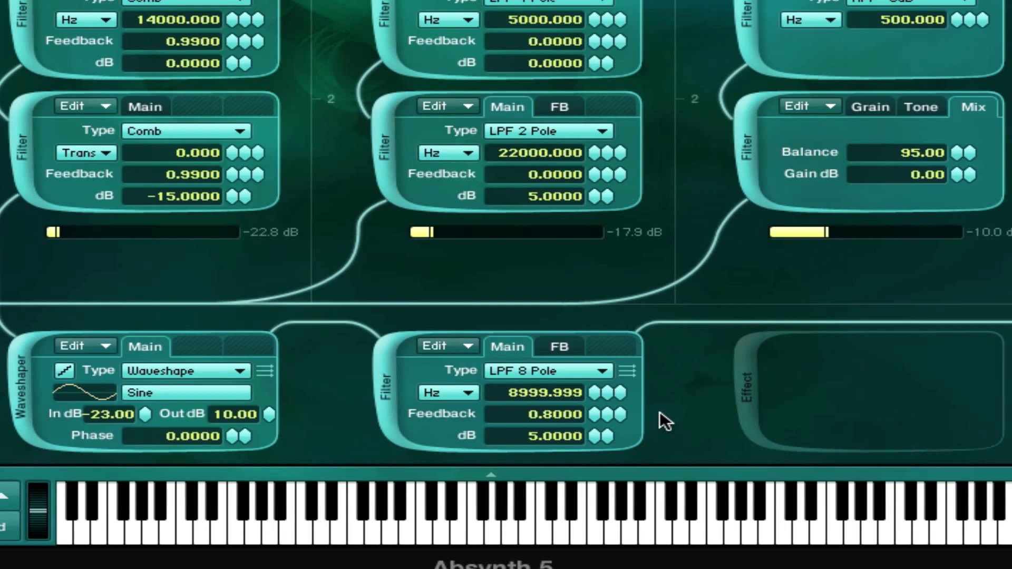
pyautogui.click(560, 346)
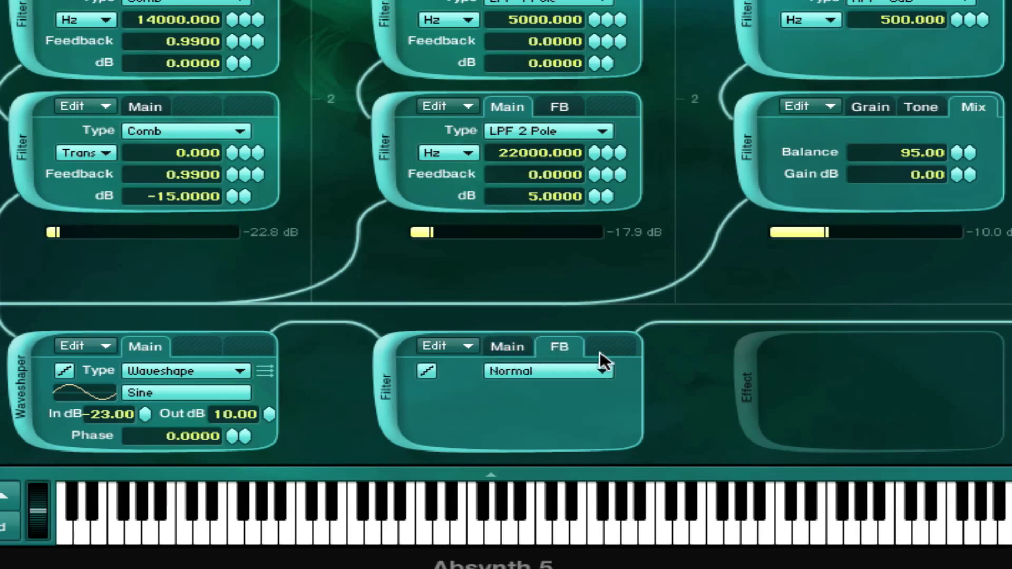
pyautogui.click(498, 348)
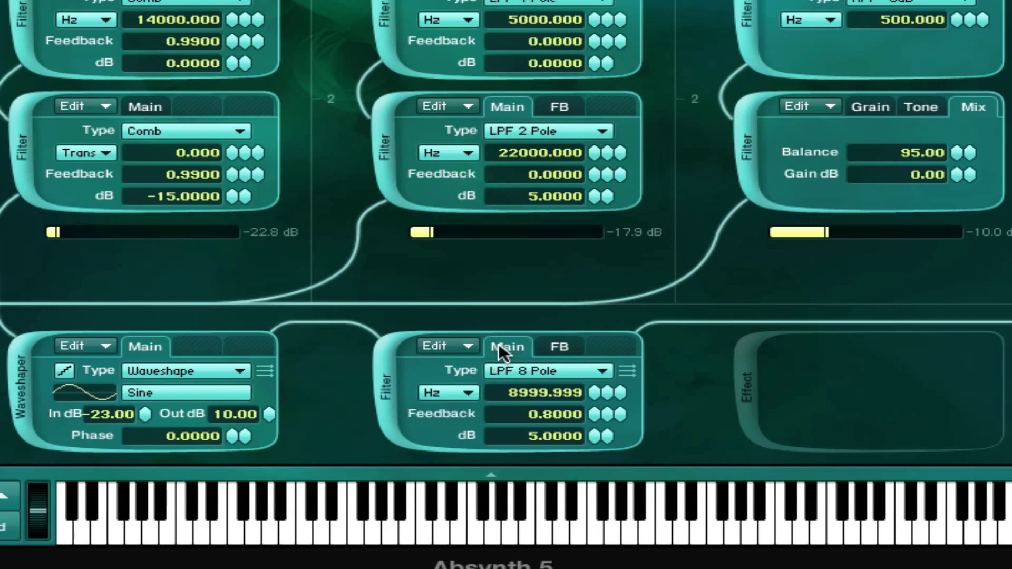
pyautogui.click(745, 393)
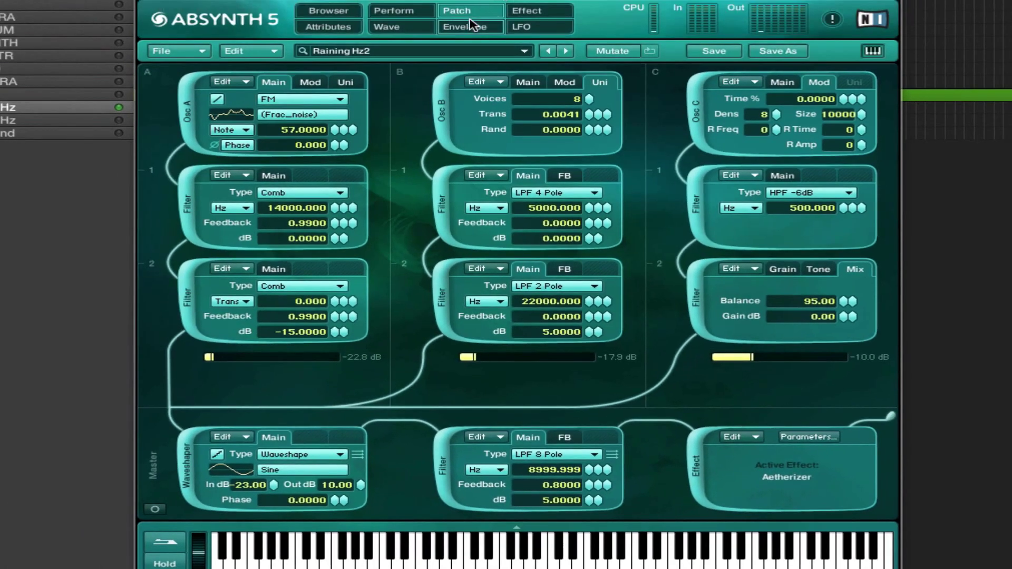
# Step: Open the Aetherizer settings, test Wet and Surround, and enable the band-pass Tone filter at 800 Hz
pyautogui.click(477, 27)
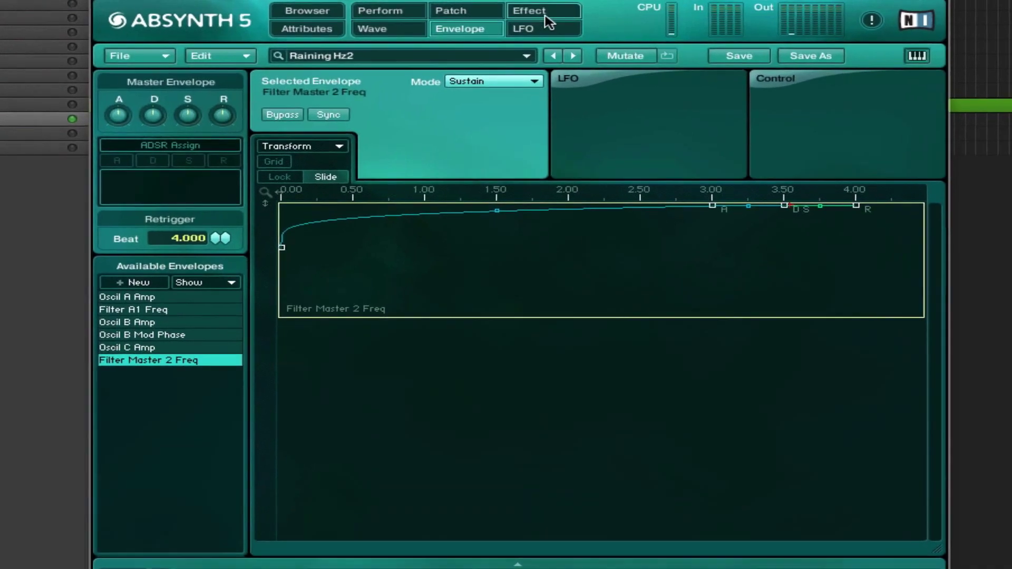
pyautogui.click(526, 11)
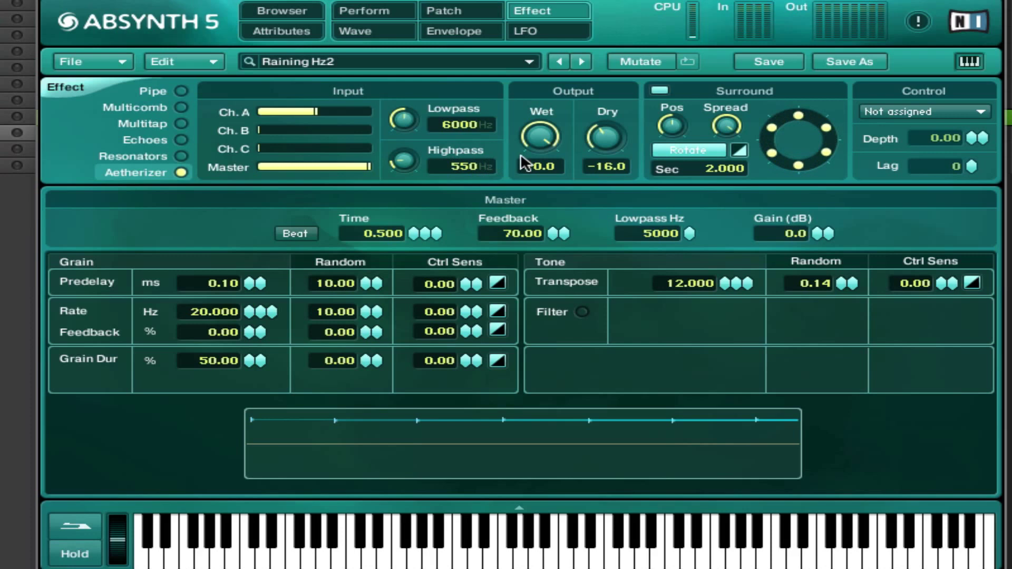
pyautogui.moveTo(547, 130); pyautogui.dragTo(599, 126)
pyautogui.click(659, 90)
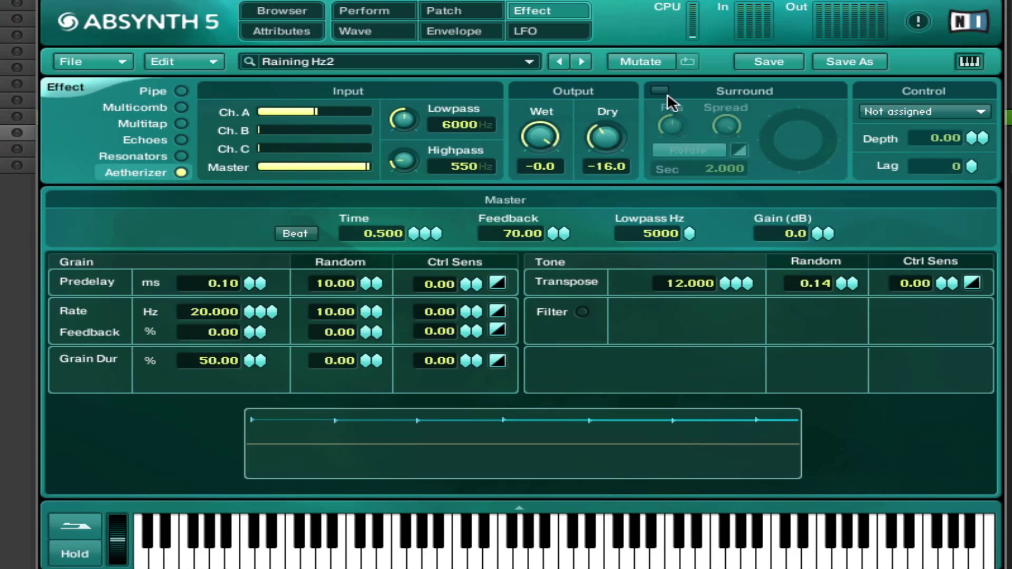
pyautogui.click(659, 90)
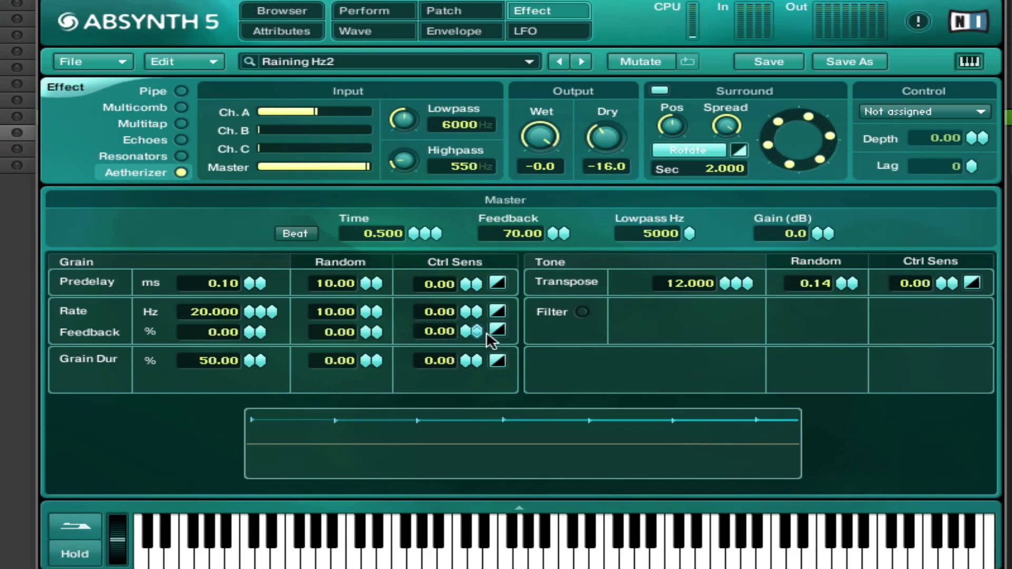
pyautogui.click(583, 312)
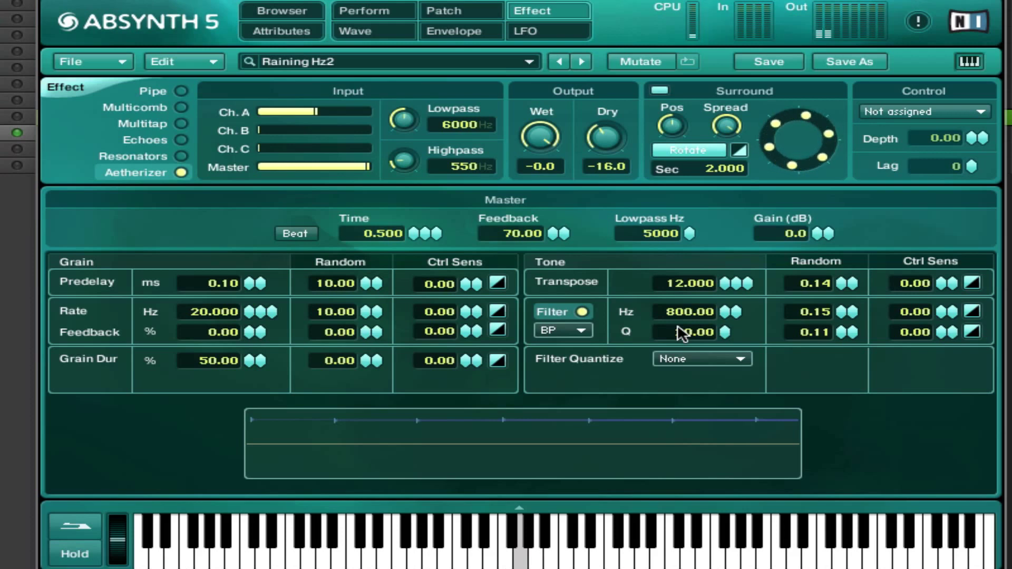
# Step: Toggle the Aetherizer's Tone filter off and back on, then return to the full patch overview
pyautogui.click(582, 312)
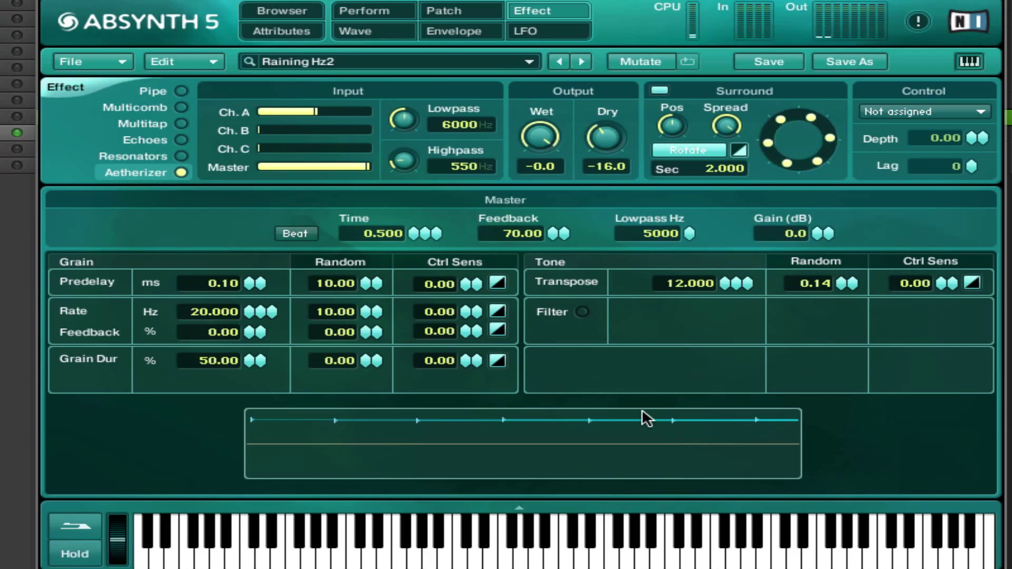
pyautogui.click(581, 313)
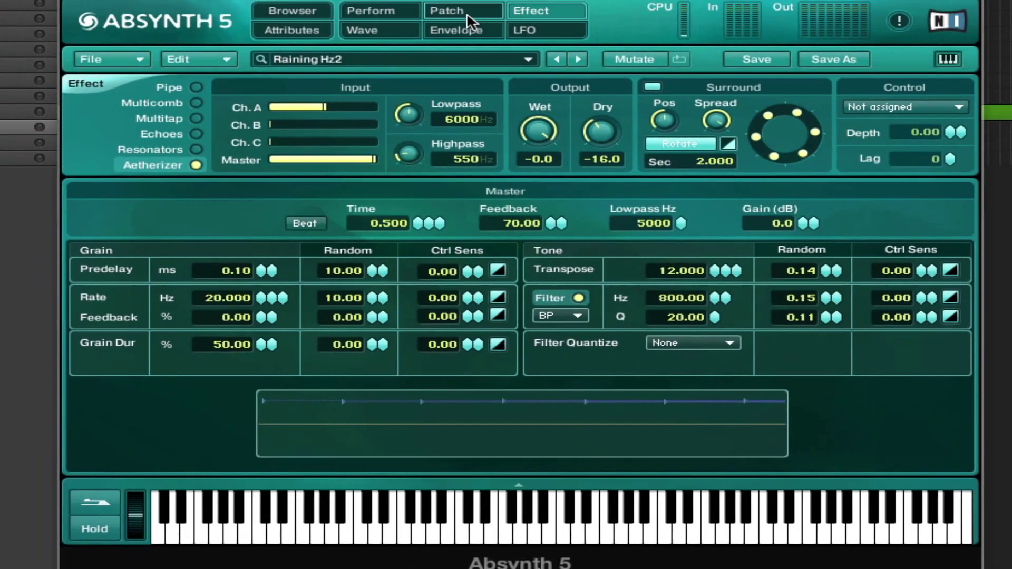
pyautogui.click(448, 13)
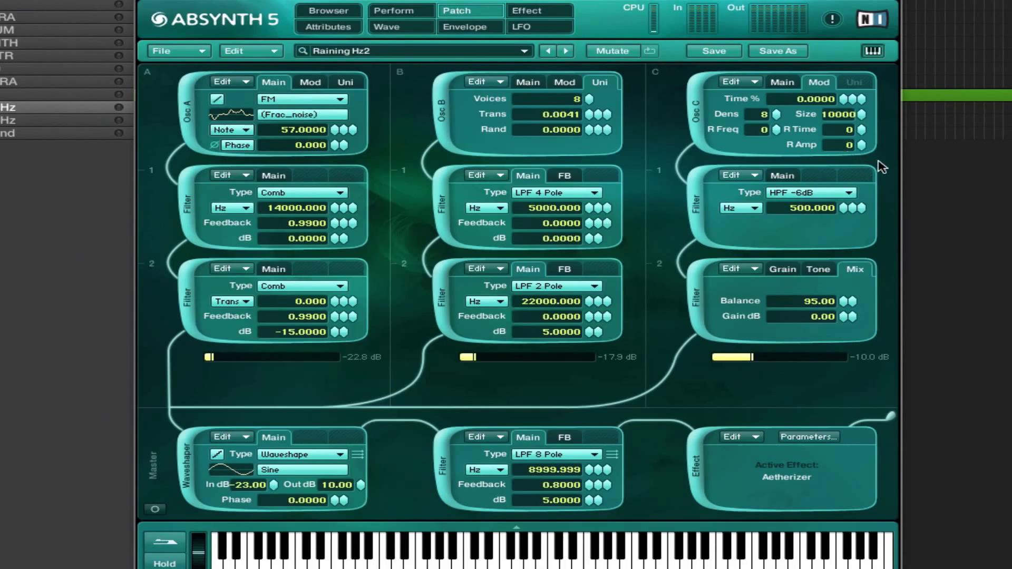